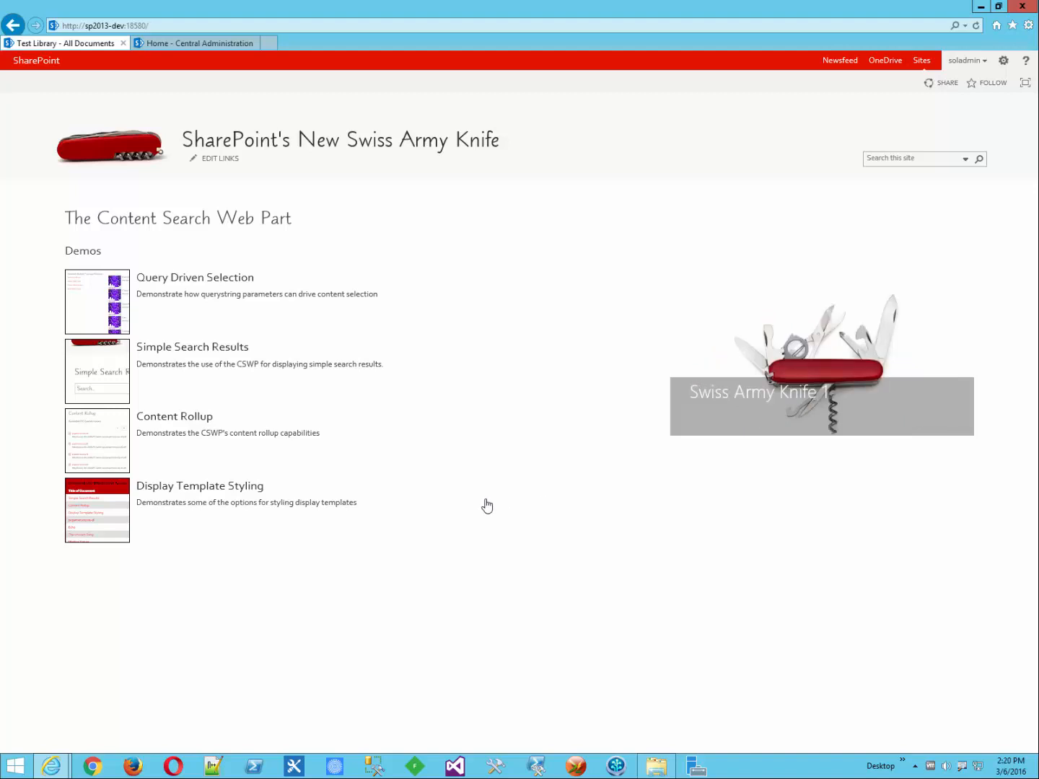
# Step: Open the Query Driven Selection demo page and mark its four release links
pyautogui.click(86, 297)
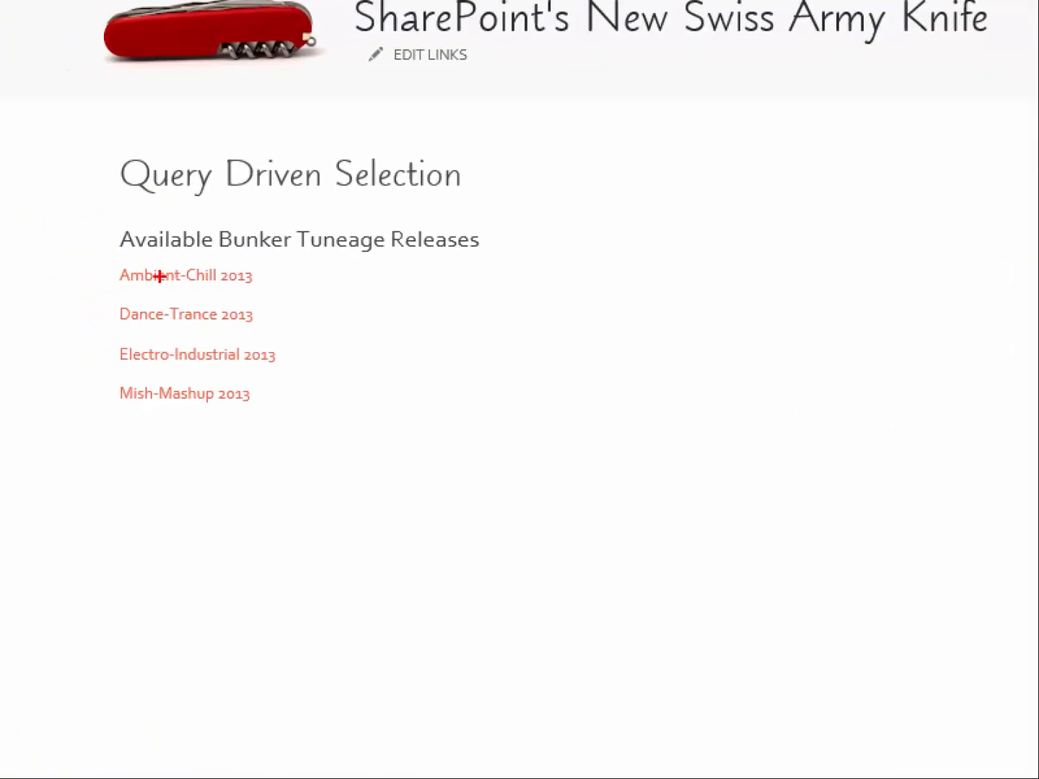
pyautogui.moveTo(158, 260)
pyautogui.mouseDown()
pyautogui.moveTo(108, 272)
pyautogui.moveTo(99, 400)
pyautogui.moveTo(134, 414)
pyautogui.mouseUp()
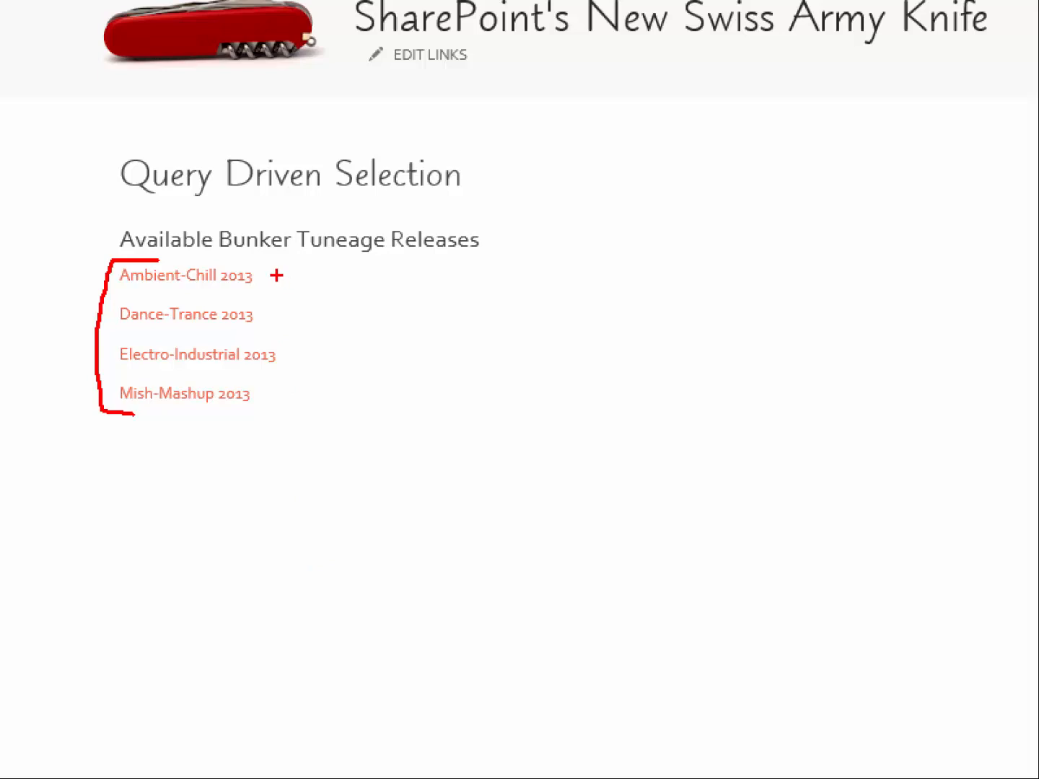
pyautogui.moveTo(276, 276); pyautogui.dragTo(306, 276)
pyautogui.moveTo(273, 316)
pyautogui.mouseDown()
pyautogui.moveTo(292, 316)
pyautogui.moveTo(302, 360)
pyautogui.moveTo(293, 397)
pyautogui.mouseUp()
pyautogui.press('Escape')
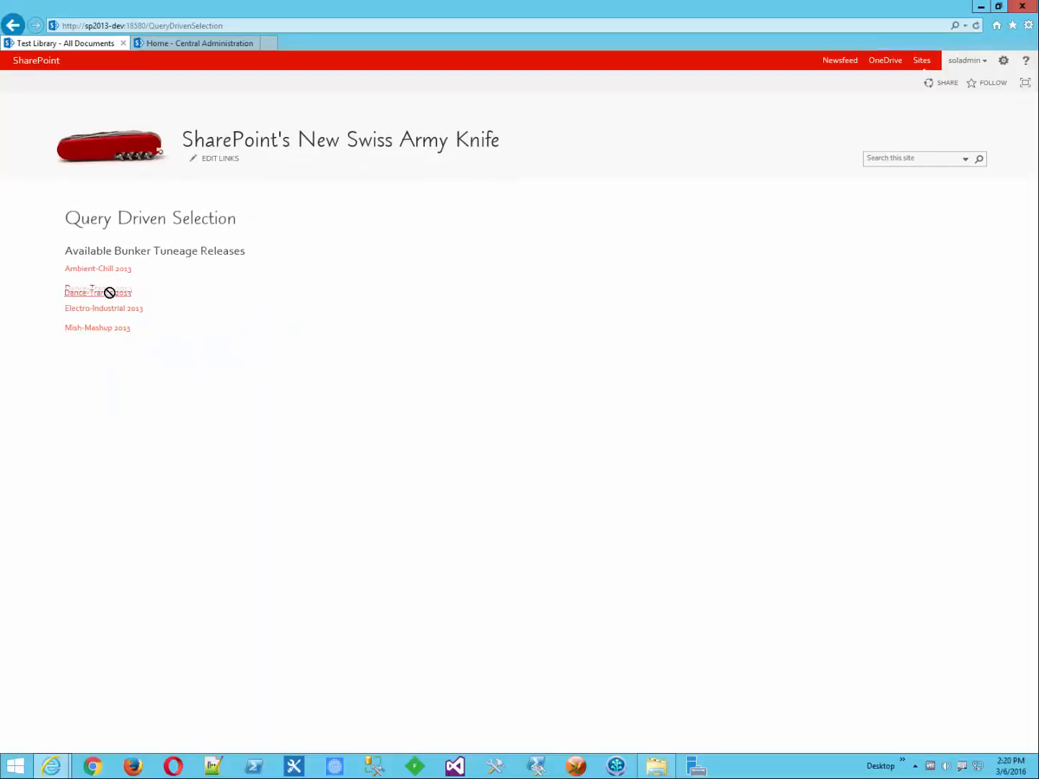
# Step: Load the Dance-Trance 2013 release and underline ReleaseTitle=Dance-Trance 2013 in the address
pyautogui.click(112, 290)
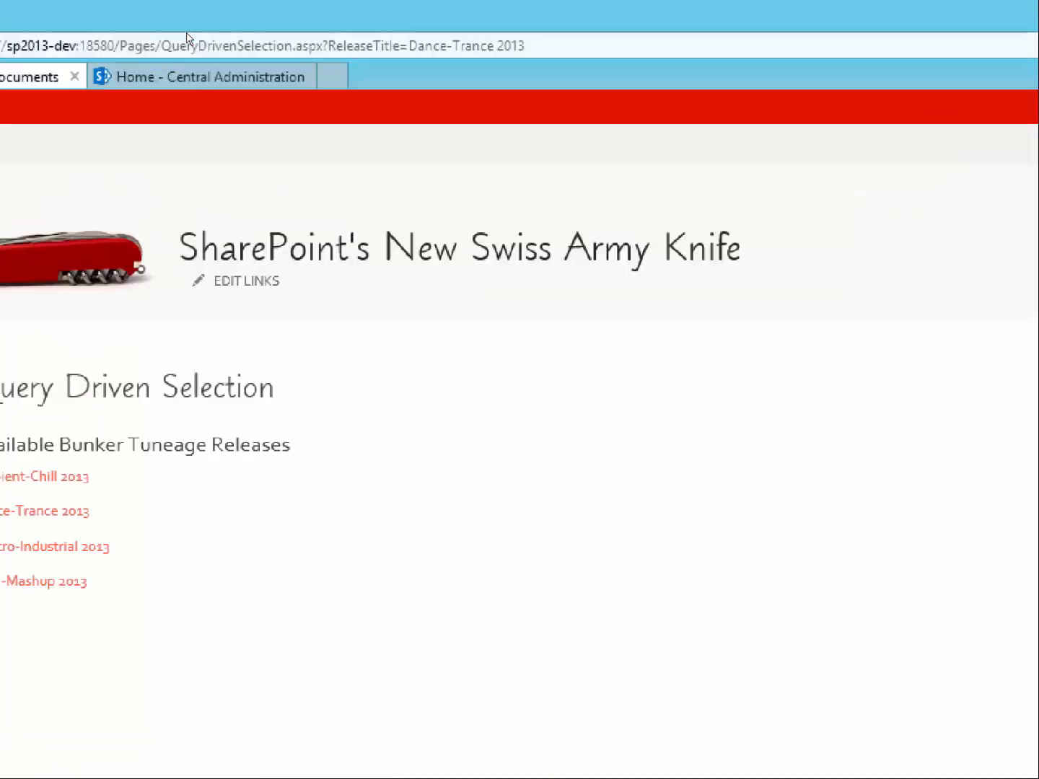
pyautogui.moveTo(172, 66); pyautogui.dragTo(337, 62)
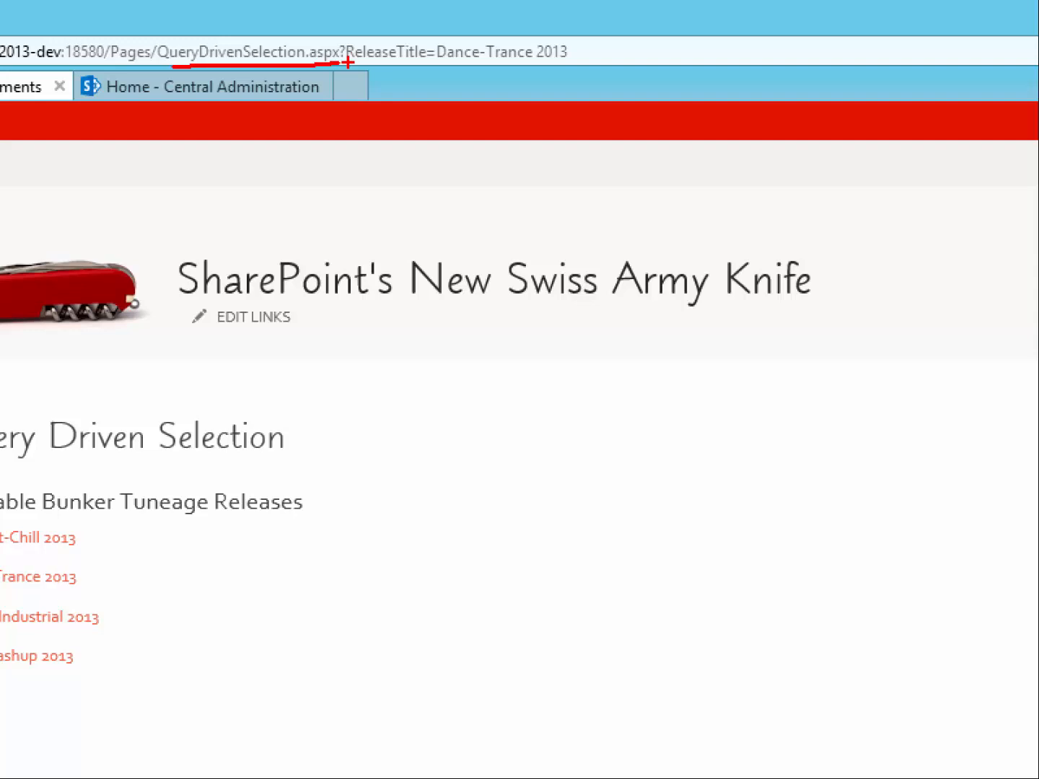
pyautogui.moveTo(348, 62); pyautogui.dragTo(554, 68)
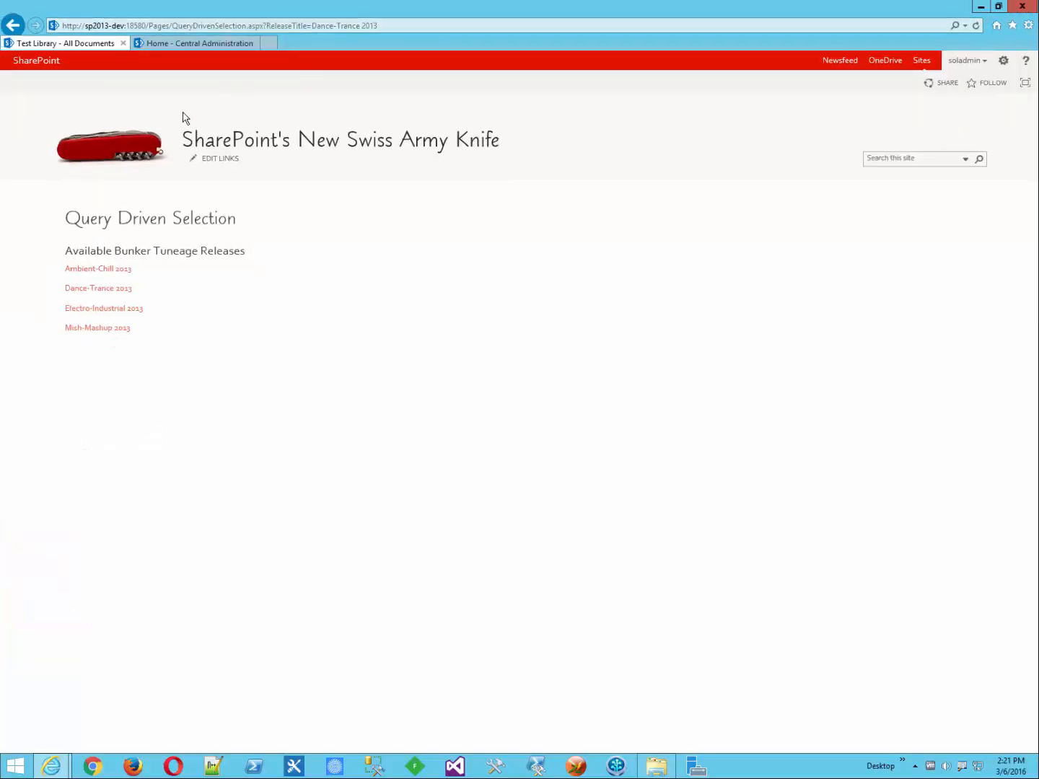
# Step: Follow the Mish-Mashup 2013 link and underline ReleaseTitle=Mish-Mashup 2013 in the address
pyautogui.click(100, 328)
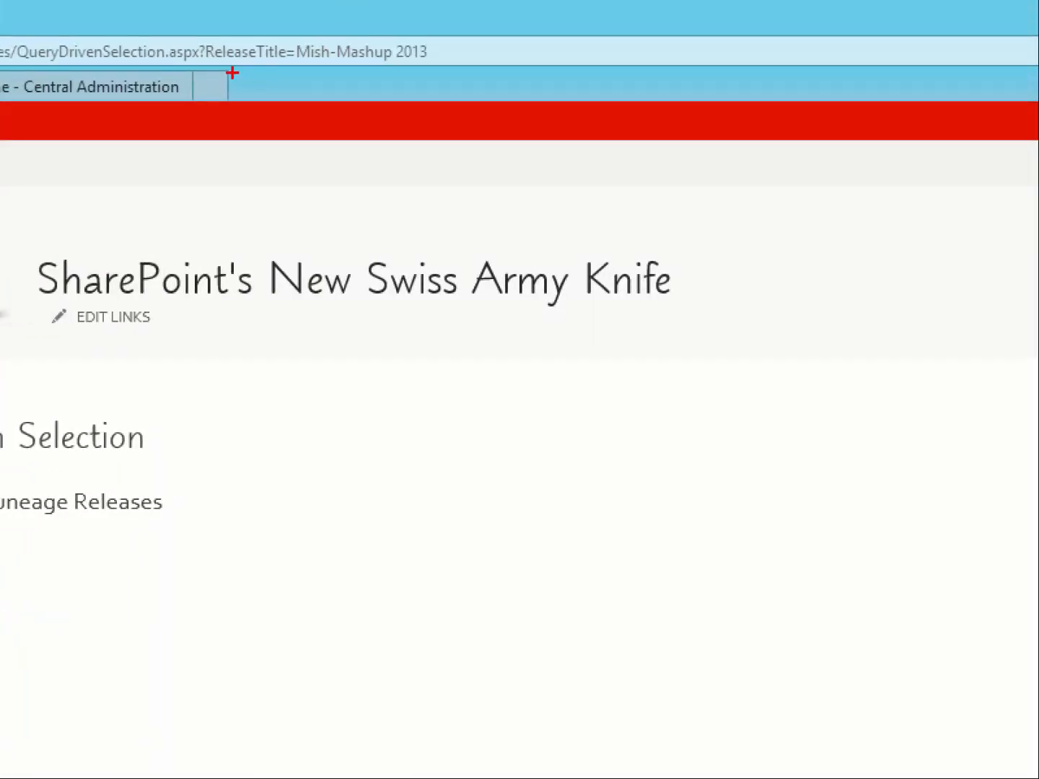
pyautogui.moveTo(204, 68); pyautogui.dragTo(438, 70)
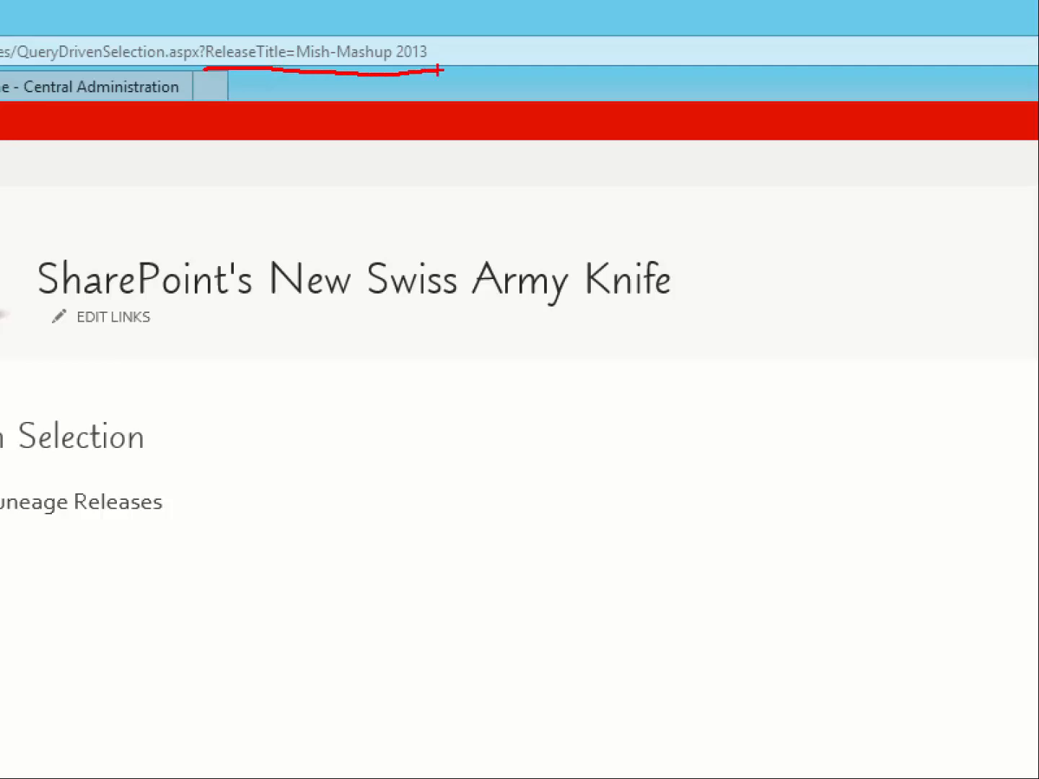
pyautogui.press('Escape')
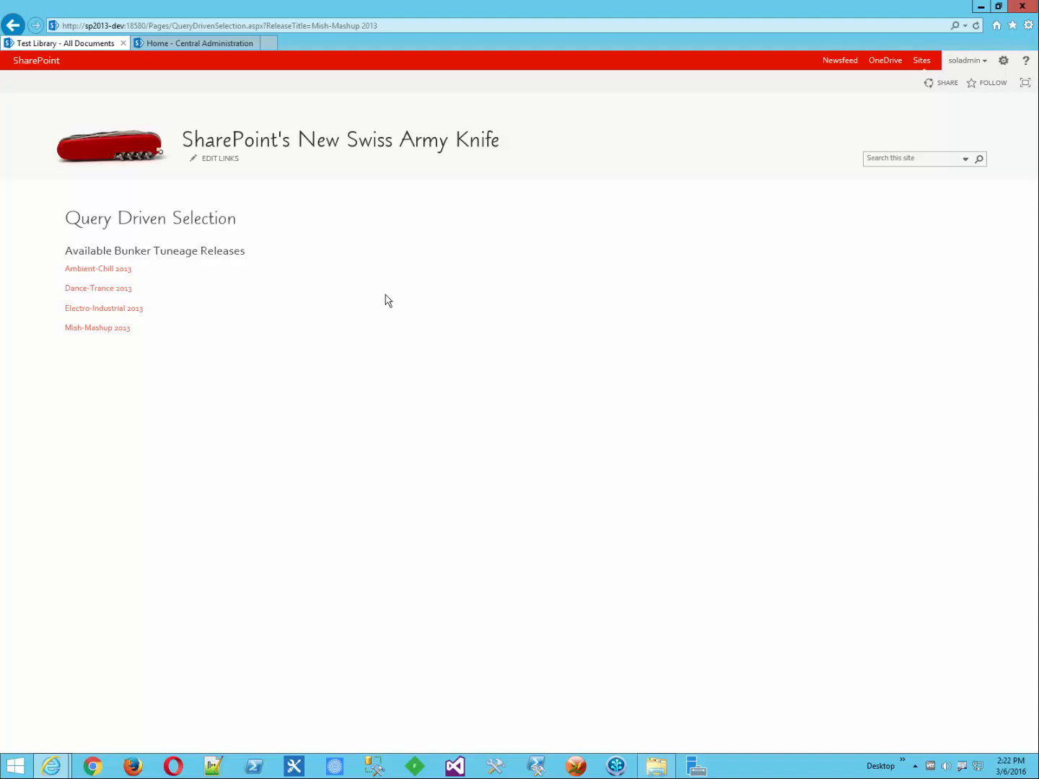
# Step: Open the Bunker Tuneage library from Site contents and page through to tracks 61-77
pyautogui.click(1002, 64)
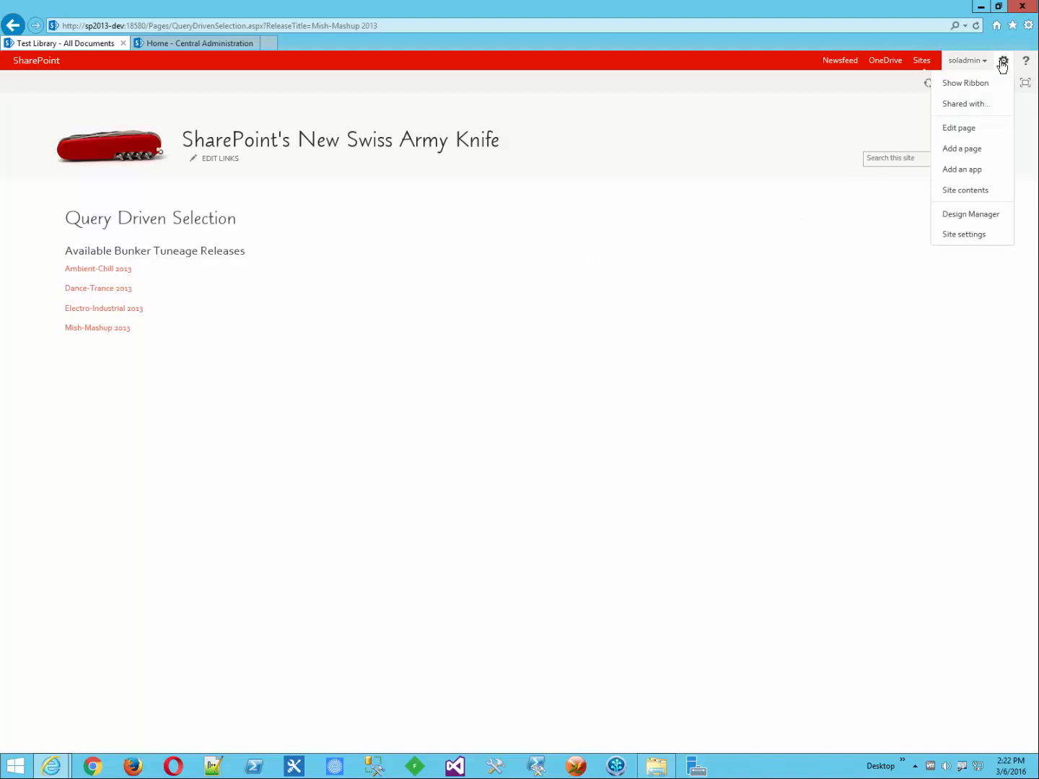
pyautogui.click(985, 193)
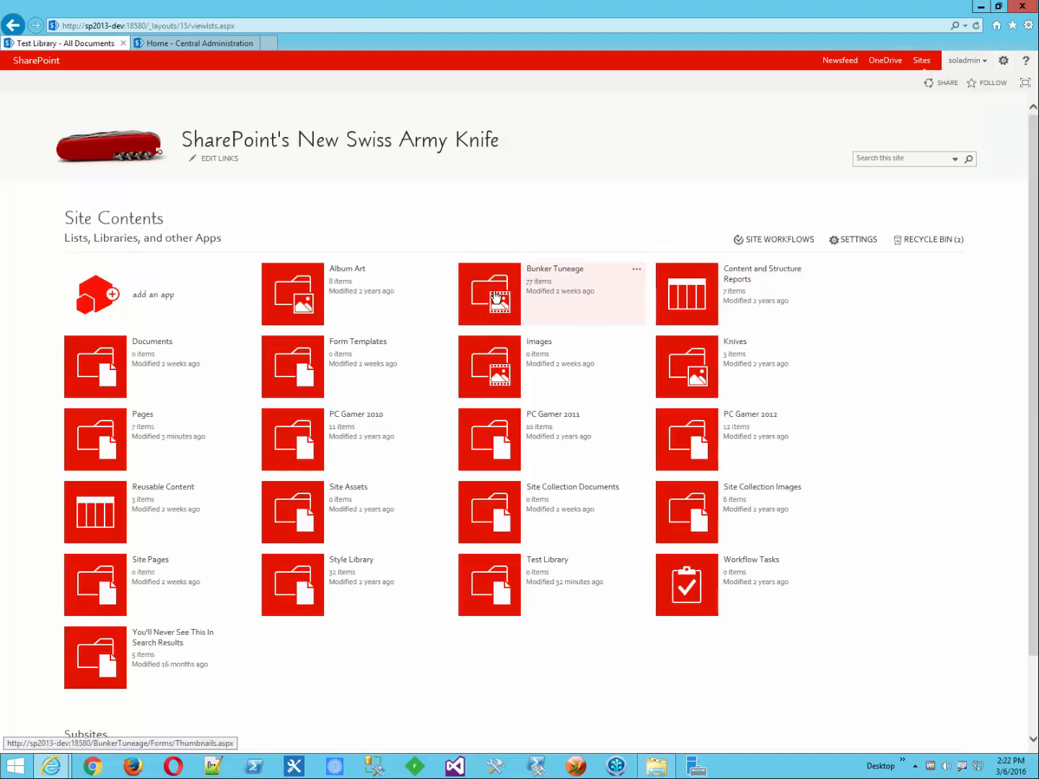
pyautogui.click(495, 295)
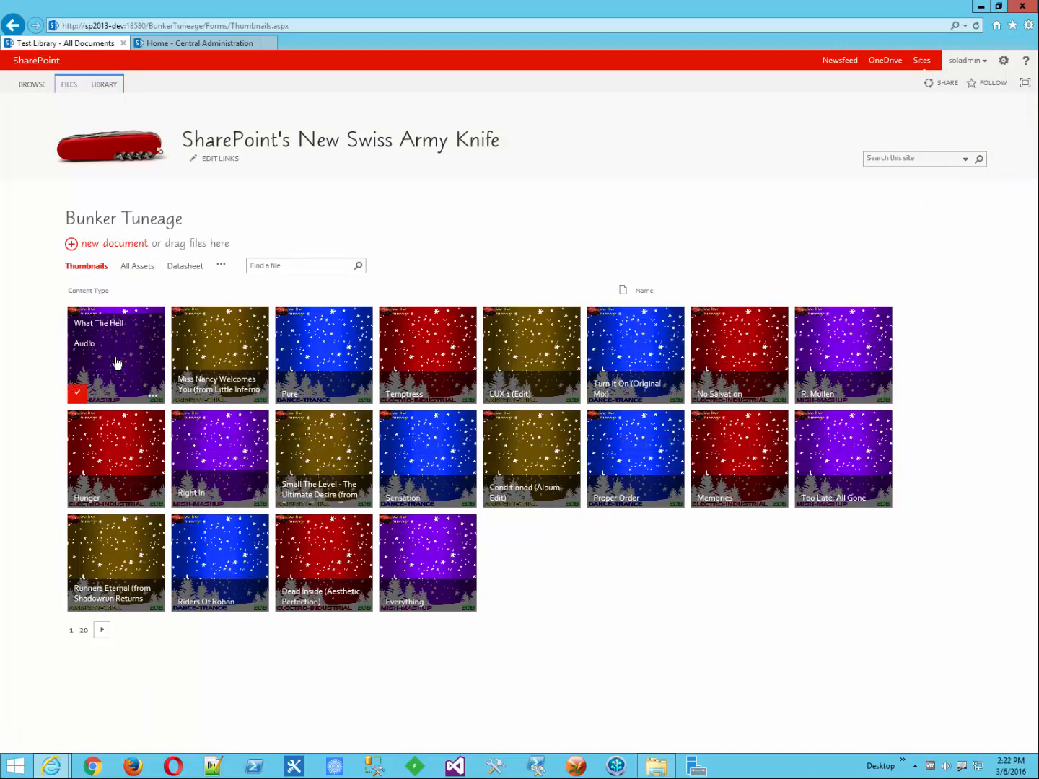
pyautogui.click(101, 630)
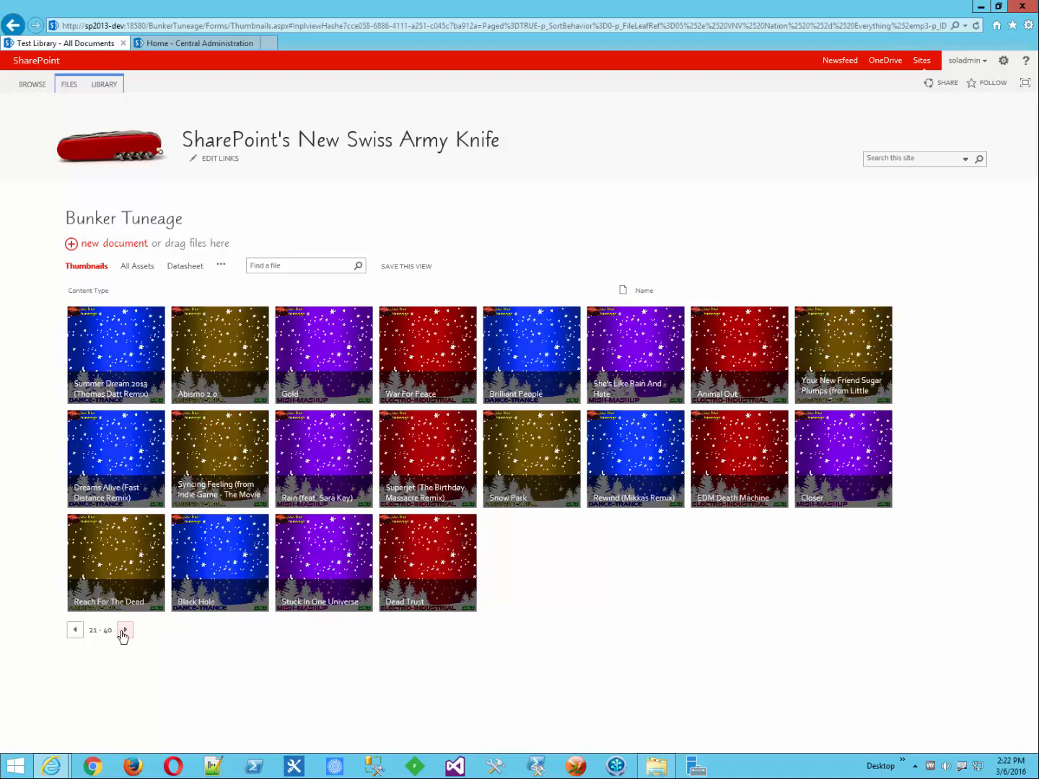
pyautogui.click(124, 632)
pyautogui.click(124, 634)
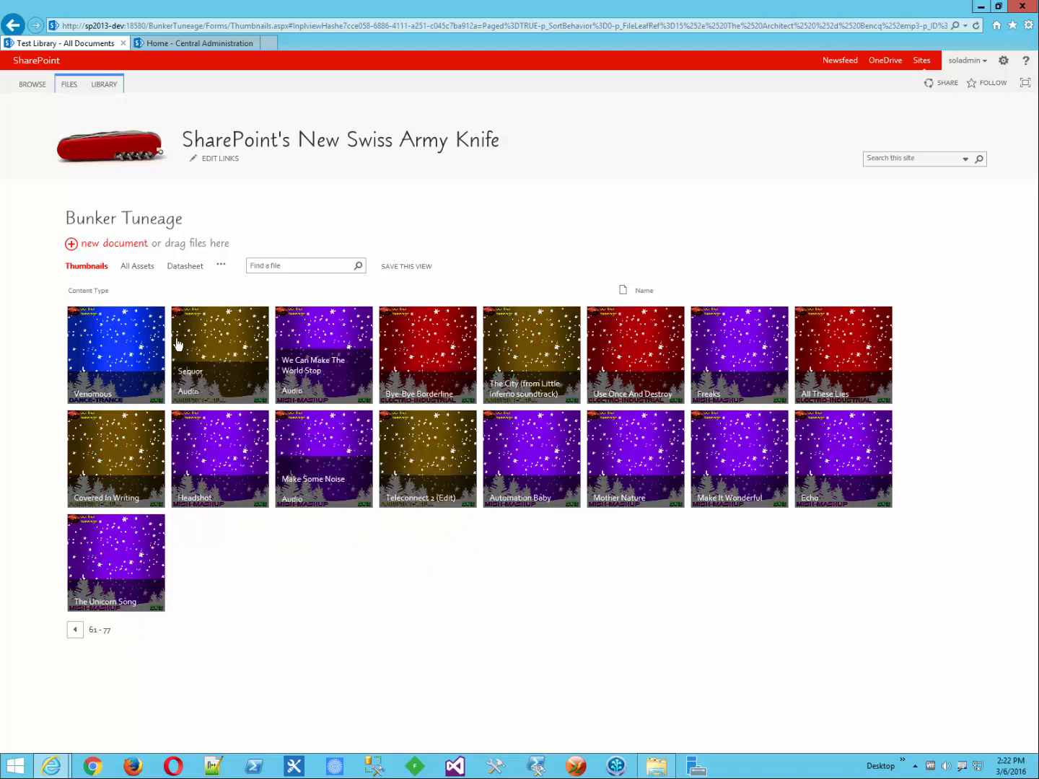
# Step: Open the Venomous track's details to check its Release, Dance-Trance 2013
pyautogui.click(116, 353)
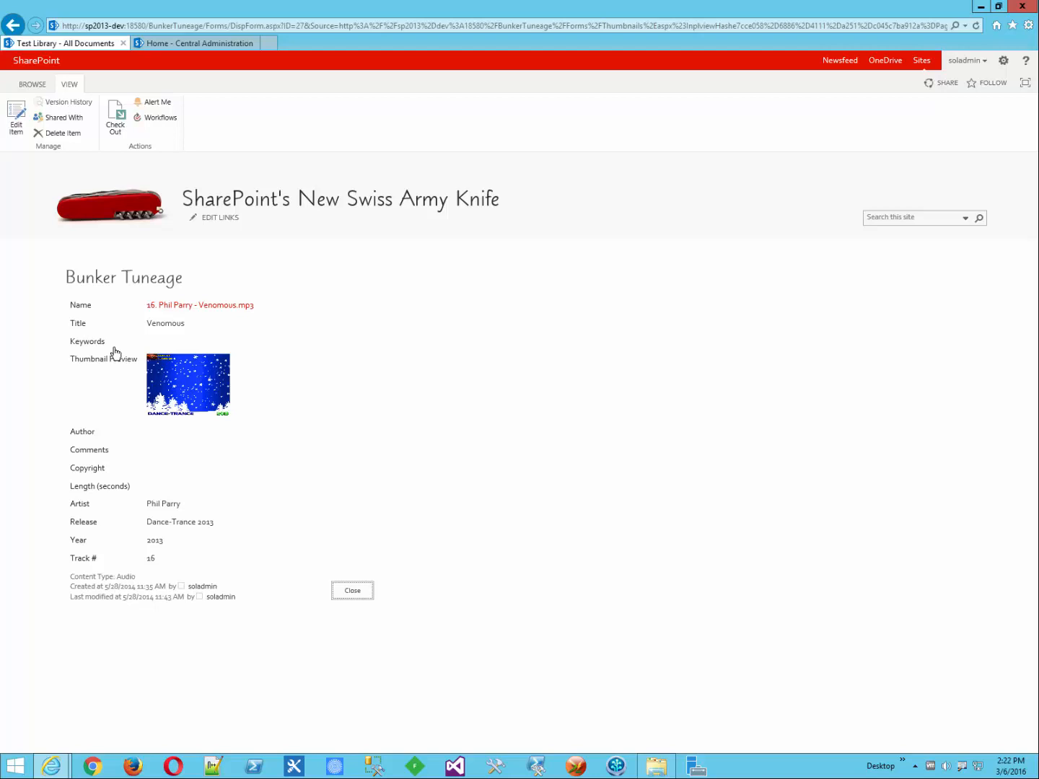
pyautogui.hotkey('ctrl', 'i')
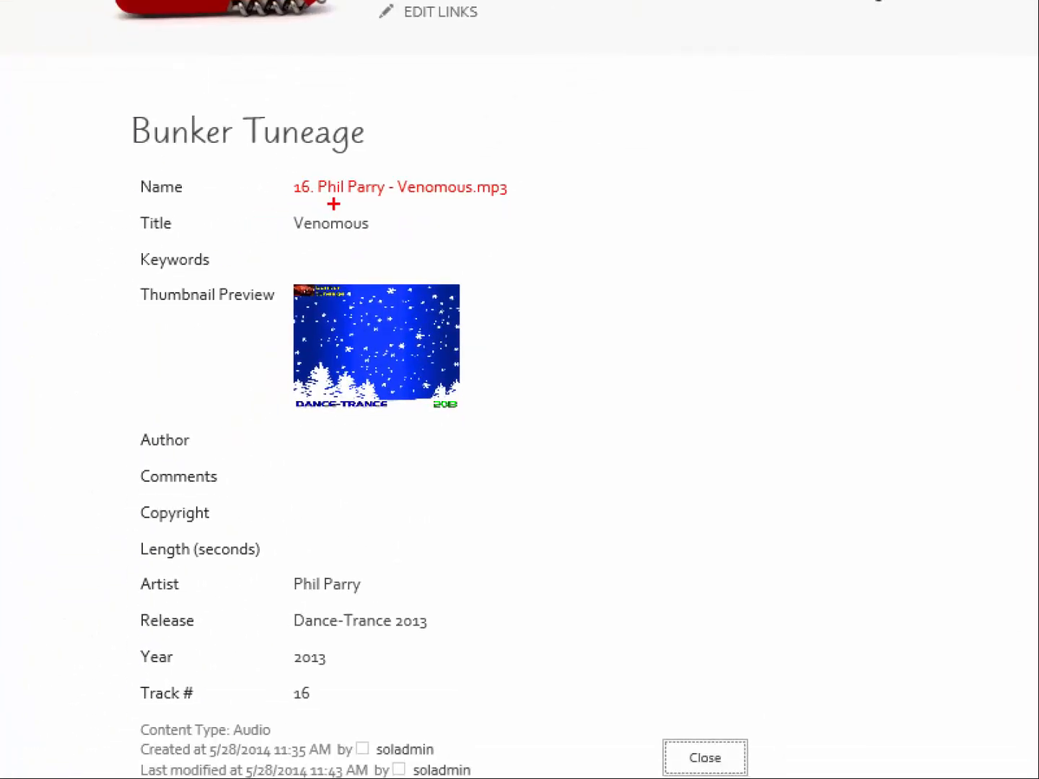
pyautogui.moveTo(390, 202); pyautogui.dragTo(474, 204)
pyautogui.moveTo(303, 607)
pyautogui.mouseDown()
pyautogui.moveTo(325, 604)
pyautogui.moveTo(113, 619)
pyautogui.moveTo(177, 645)
pyautogui.moveTo(431, 645)
pyautogui.moveTo(433, 610)
pyautogui.moveTo(321, 605)
pyautogui.mouseUp()
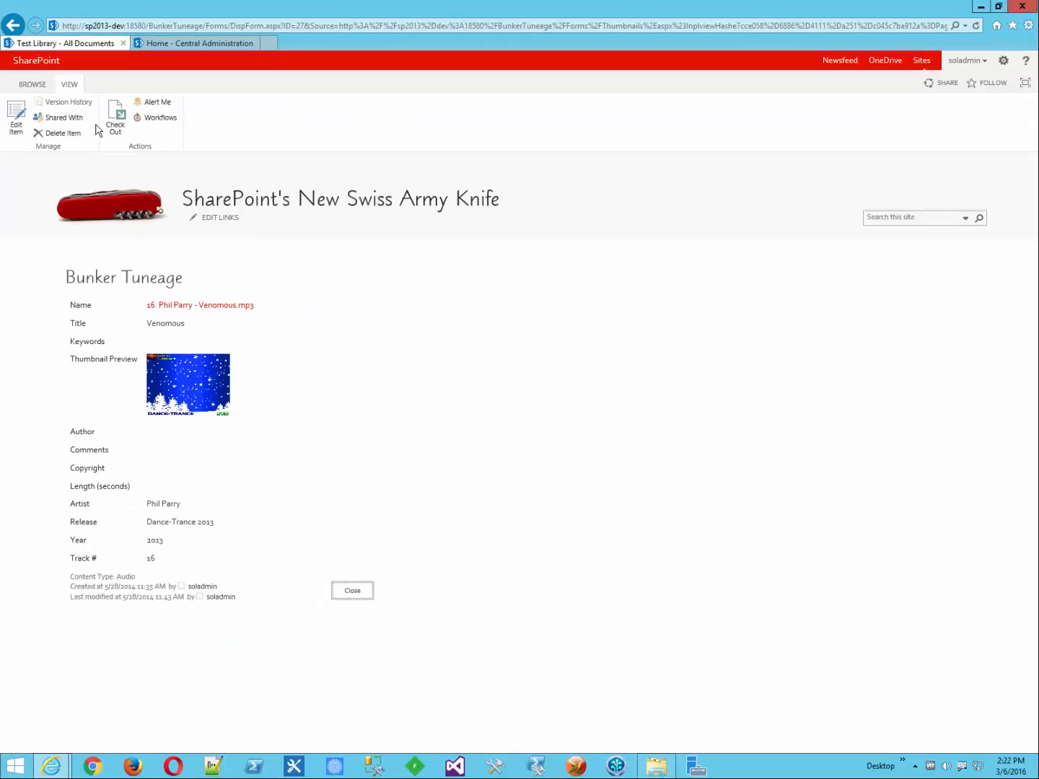
# Step: Return to the library's first page of 20 track thumbnails
pyautogui.click(14, 26)
pyautogui.click(14, 27)
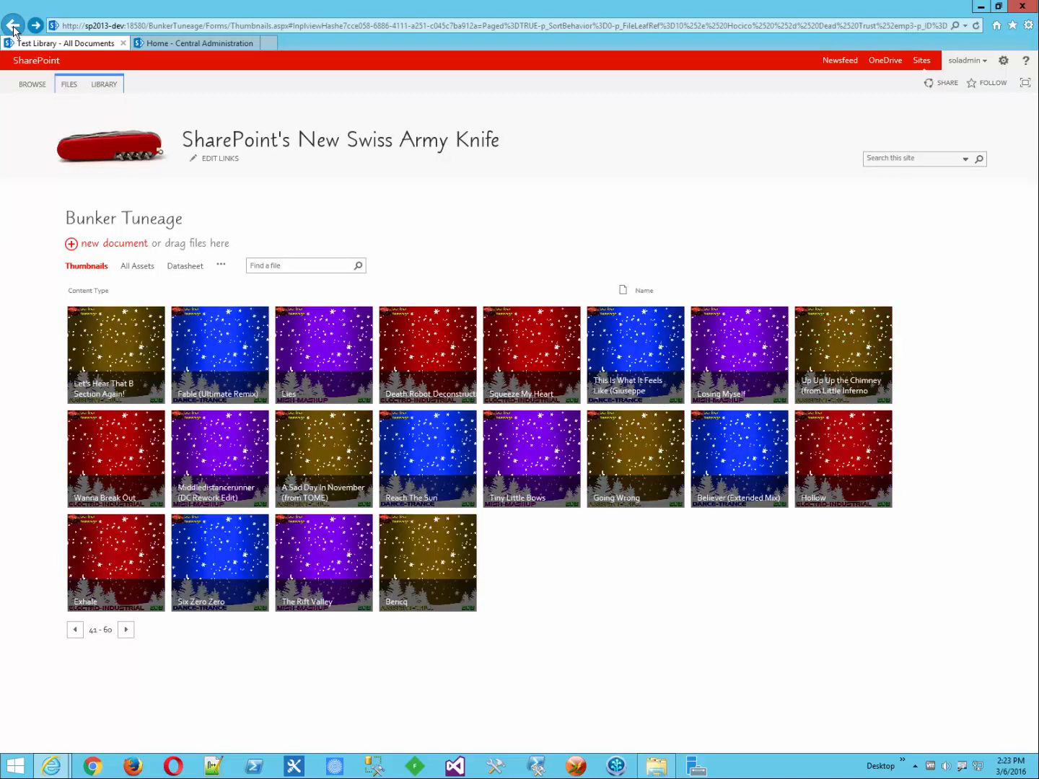
pyautogui.click(13, 27)
pyautogui.click(13, 28)
pyautogui.click(13, 28)
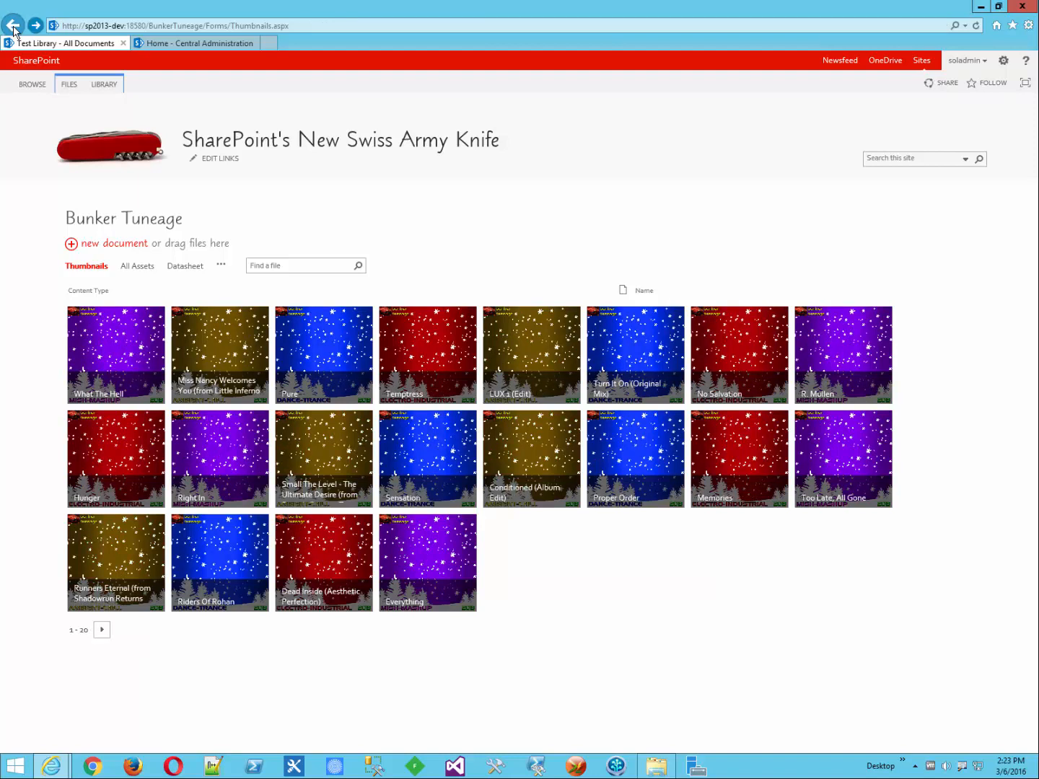
pyautogui.click(13, 28)
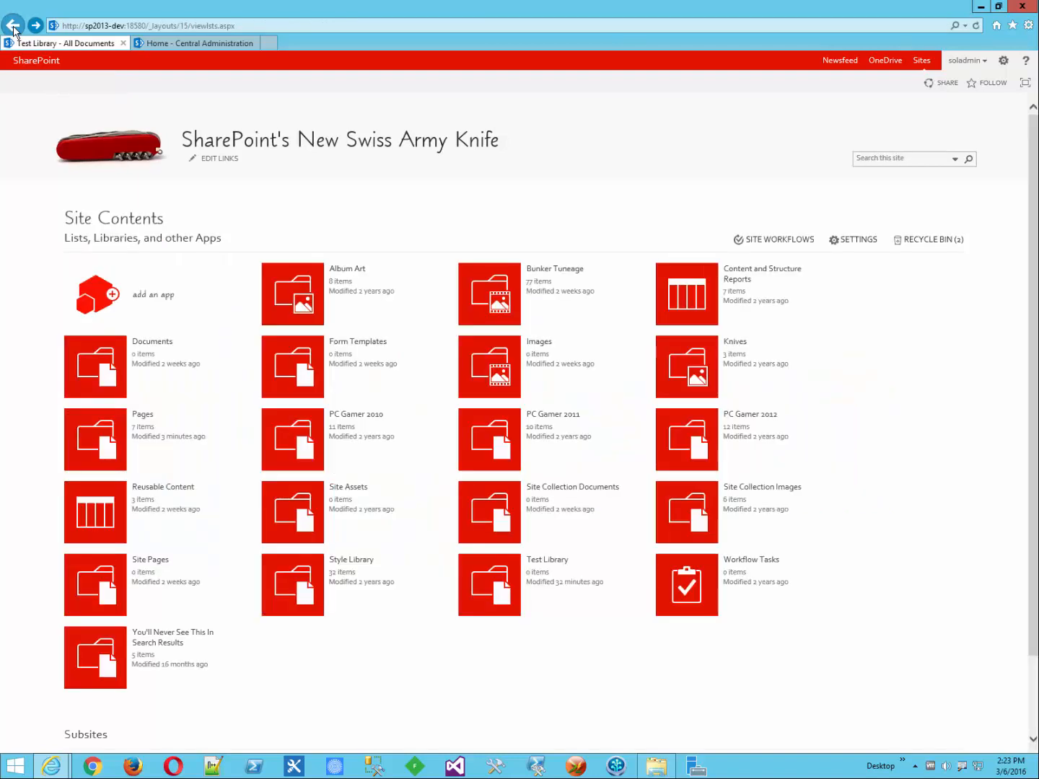
pyautogui.click(13, 27)
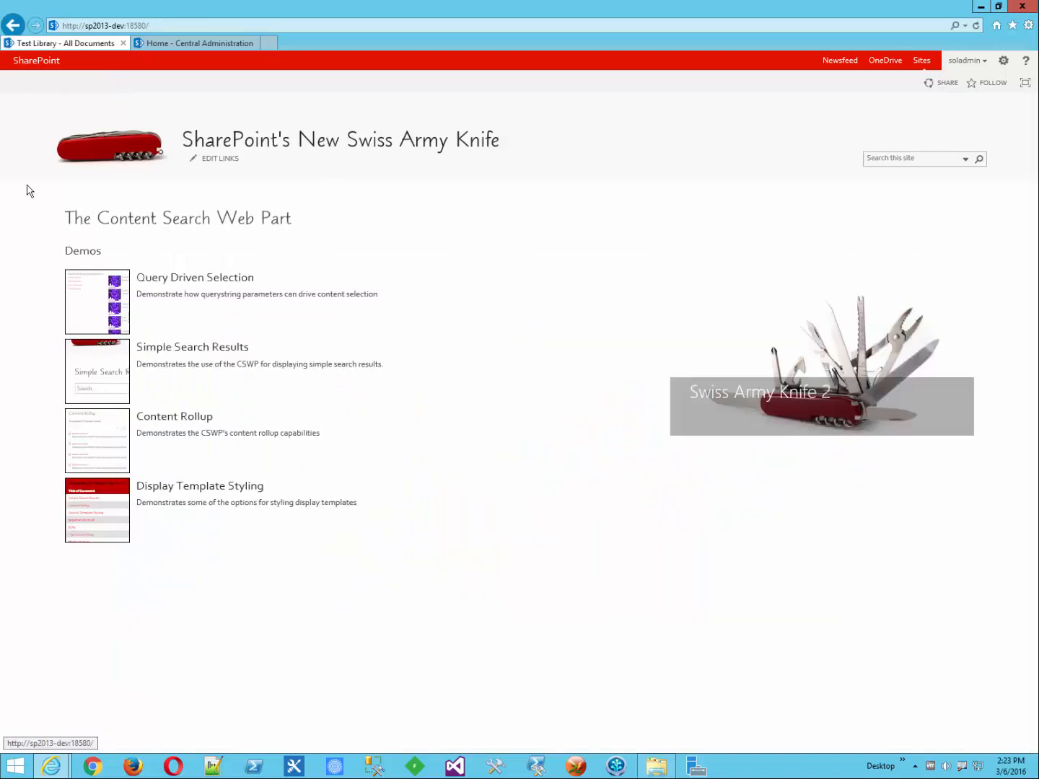
pyautogui.click(91, 309)
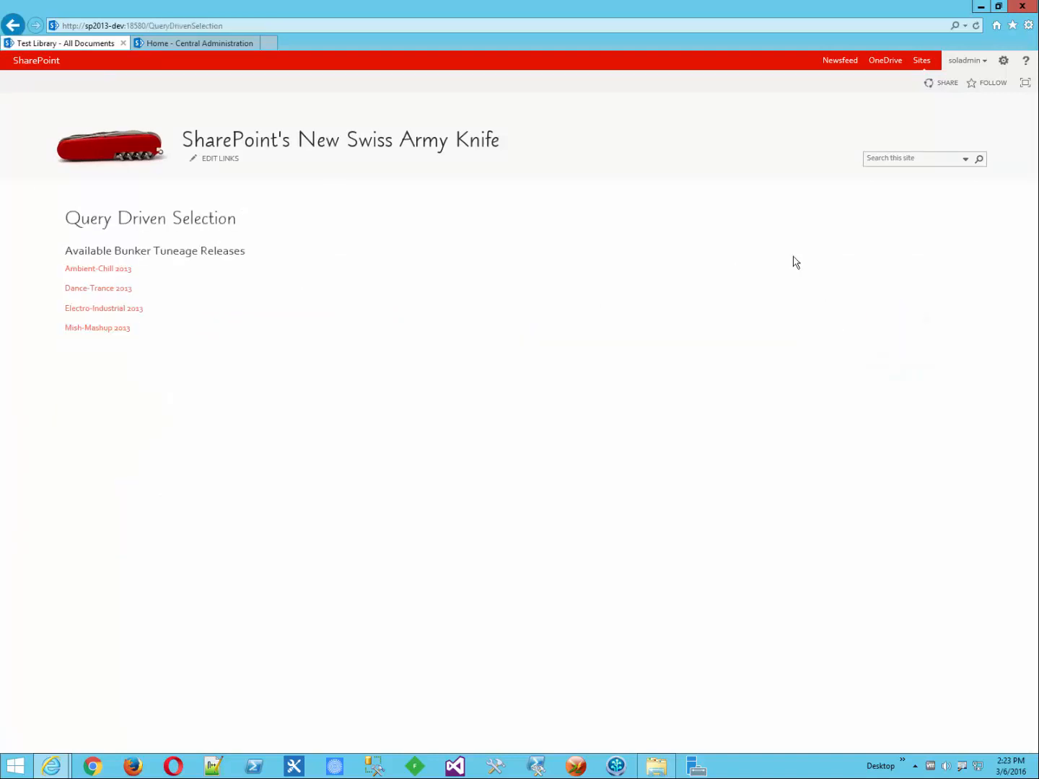
pyautogui.click(1004, 61)
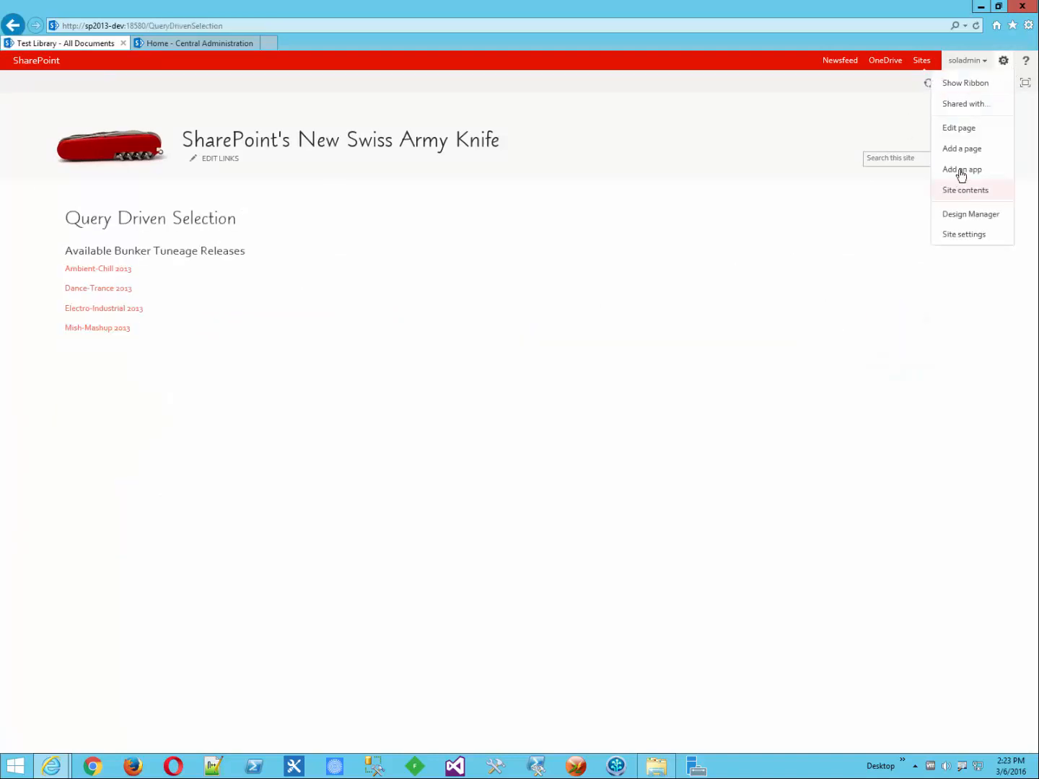
pyautogui.click(958, 129)
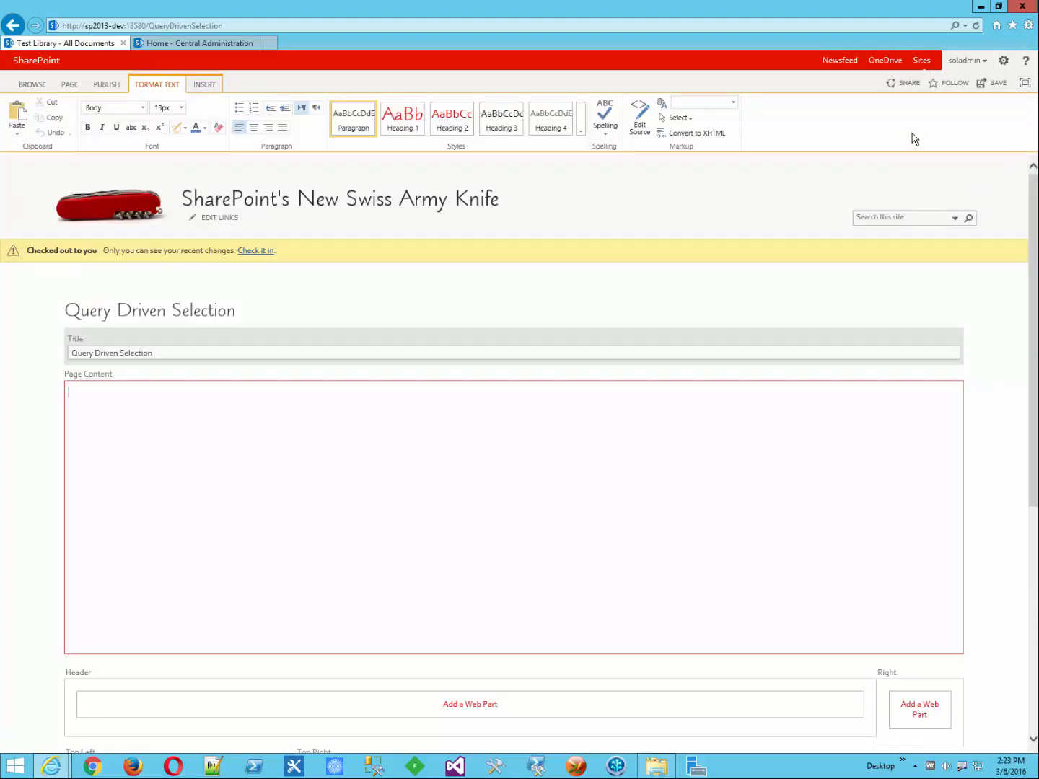
pyautogui.scroll(-5, 458, 394)
pyautogui.click(245, 413)
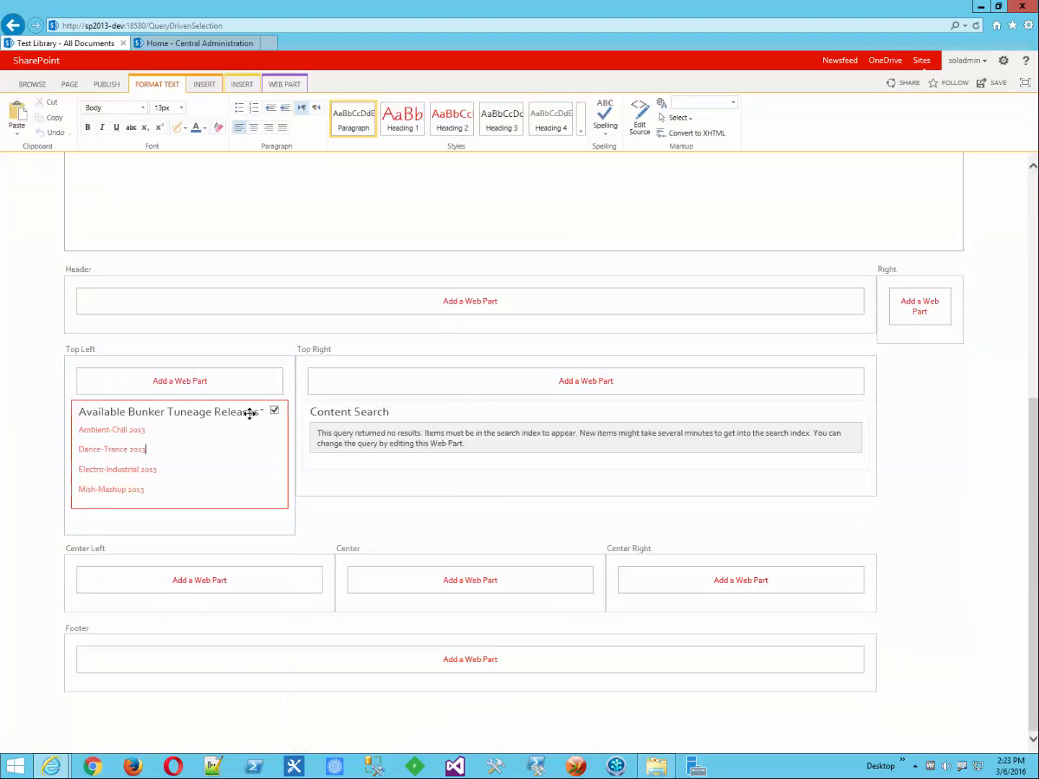
pyautogui.click(264, 415)
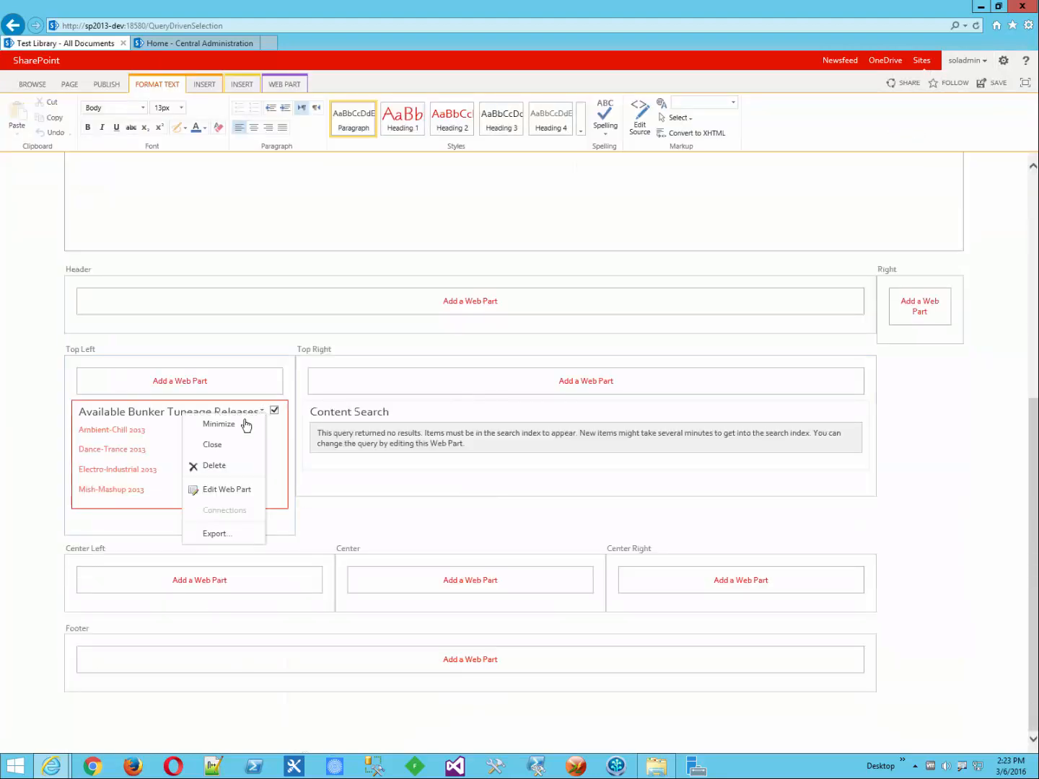
pyautogui.click(215, 490)
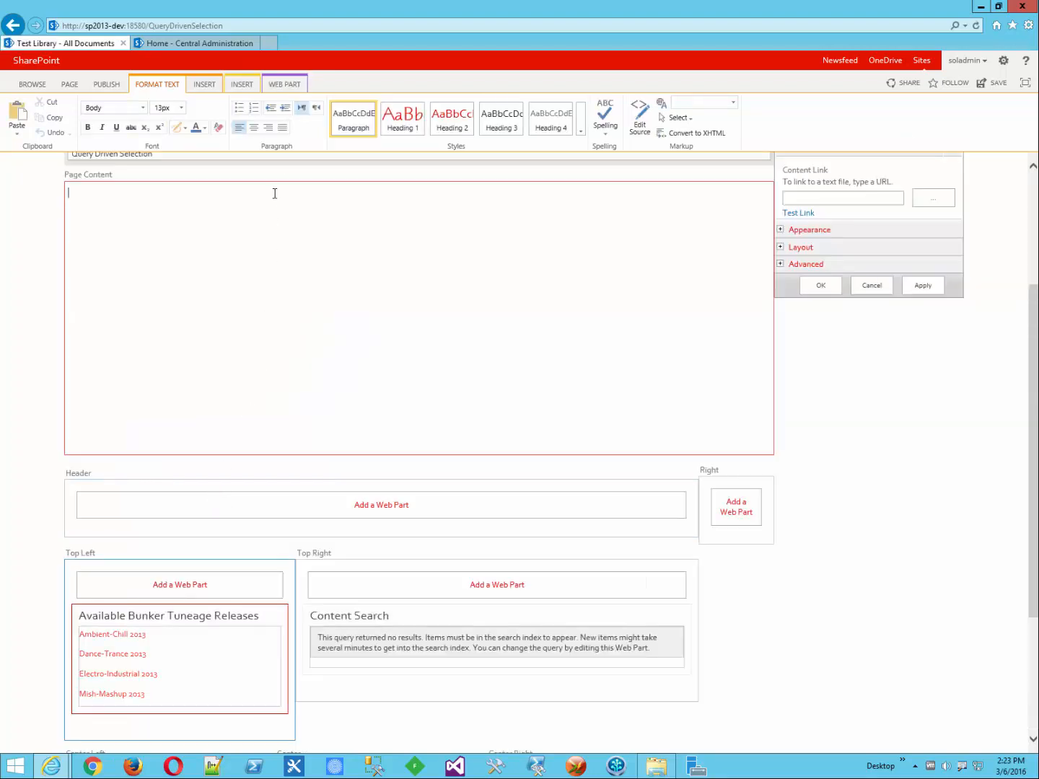
pyautogui.click(286, 85)
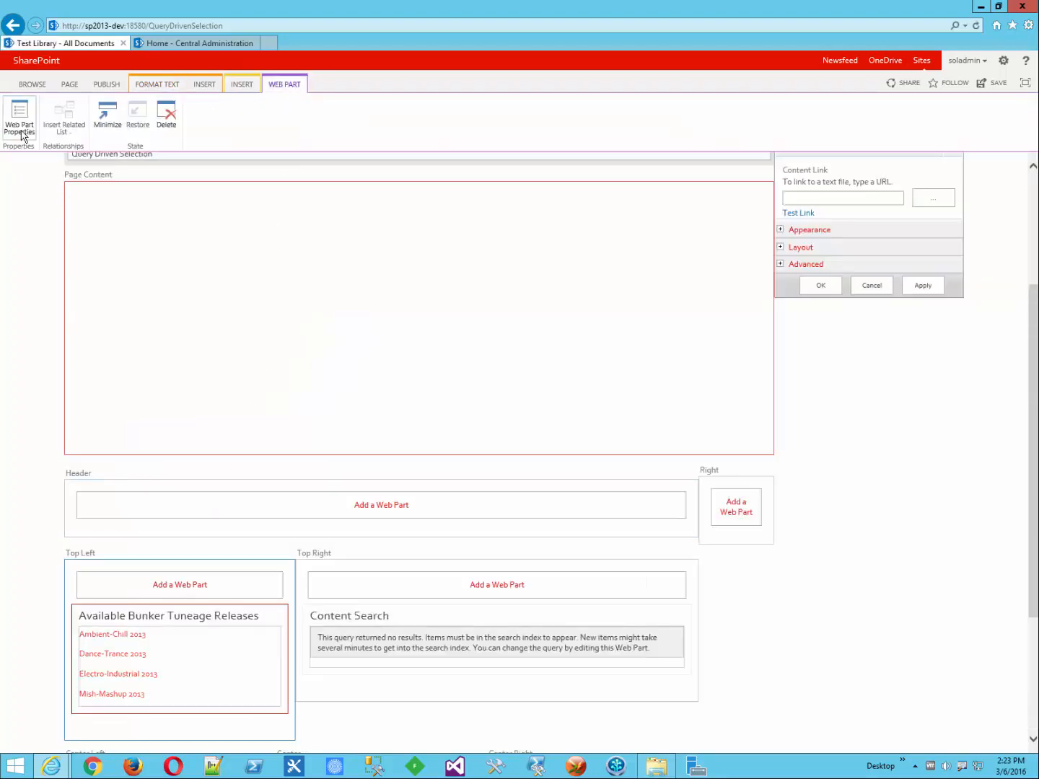
pyautogui.click(163, 84)
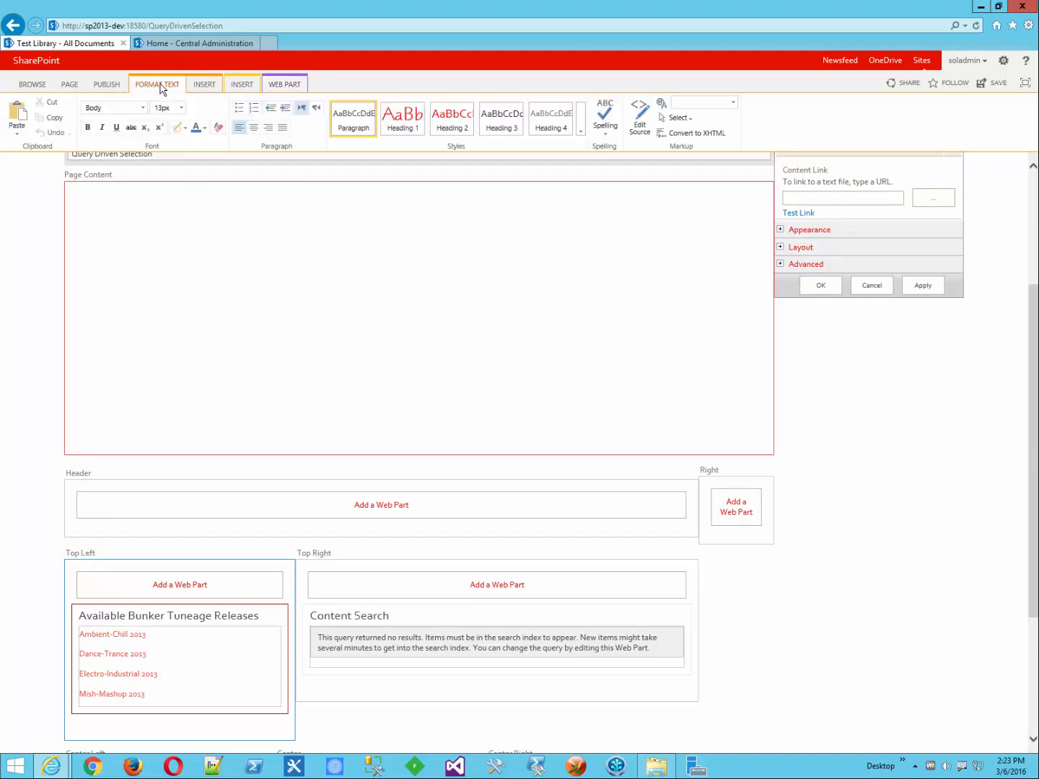
pyautogui.click(640, 117)
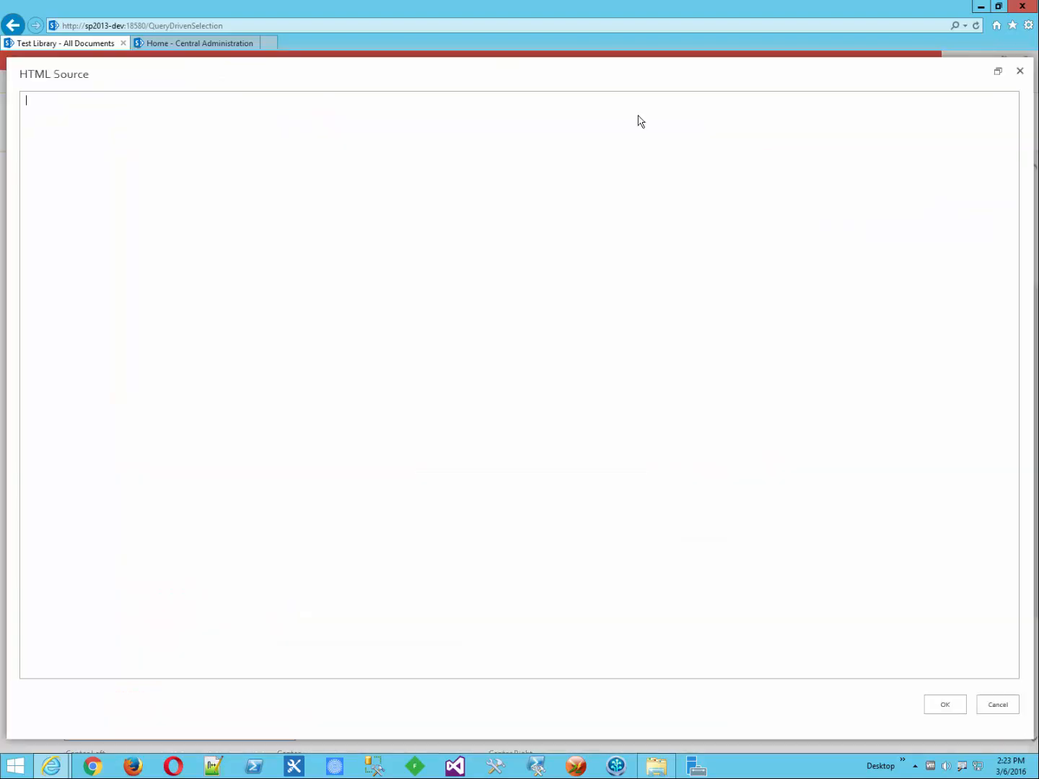
pyautogui.click(13, 25)
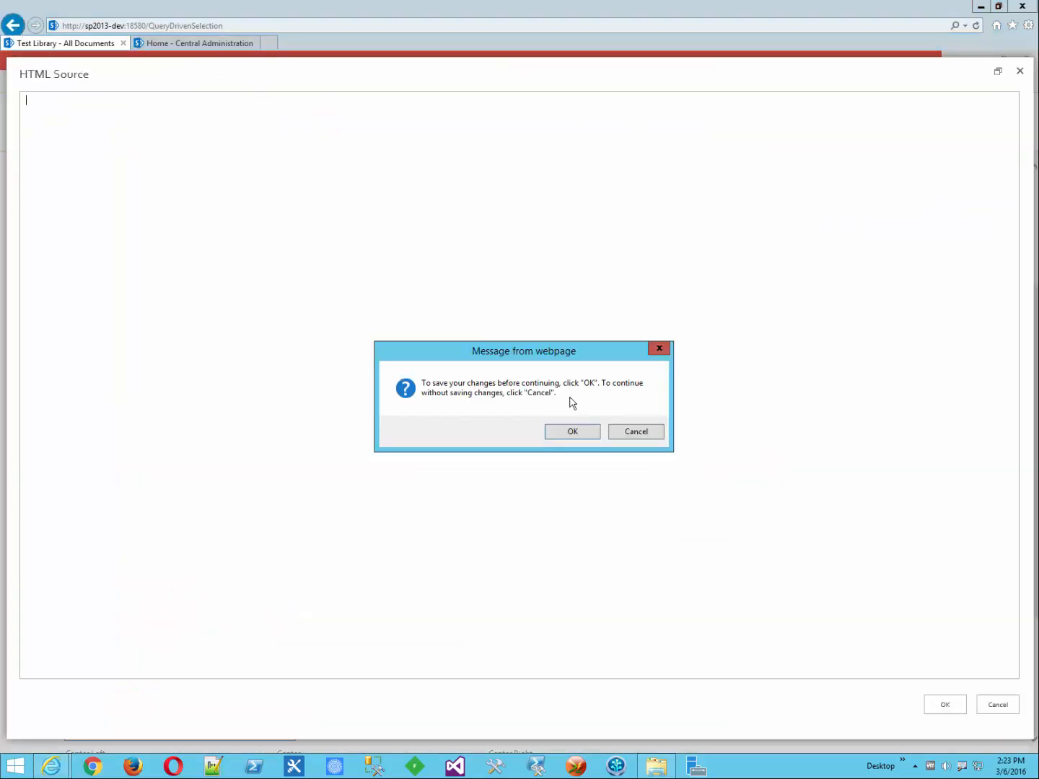
pyautogui.click(577, 431)
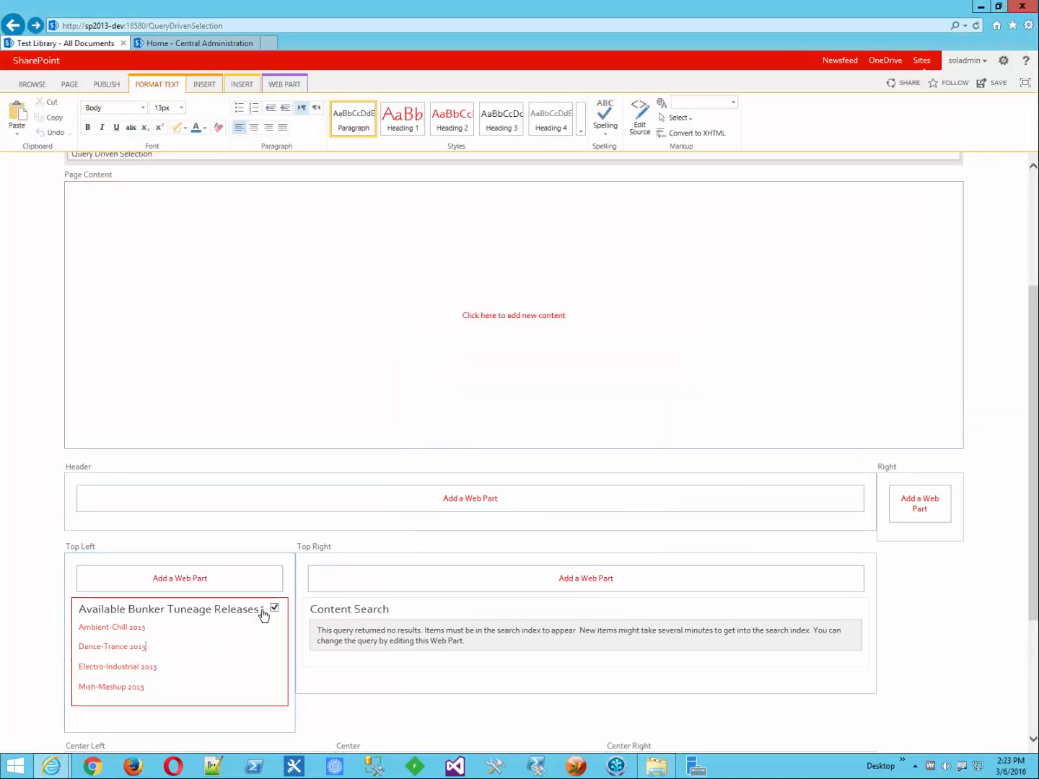
pyautogui.click(263, 610)
pyautogui.click(223, 685)
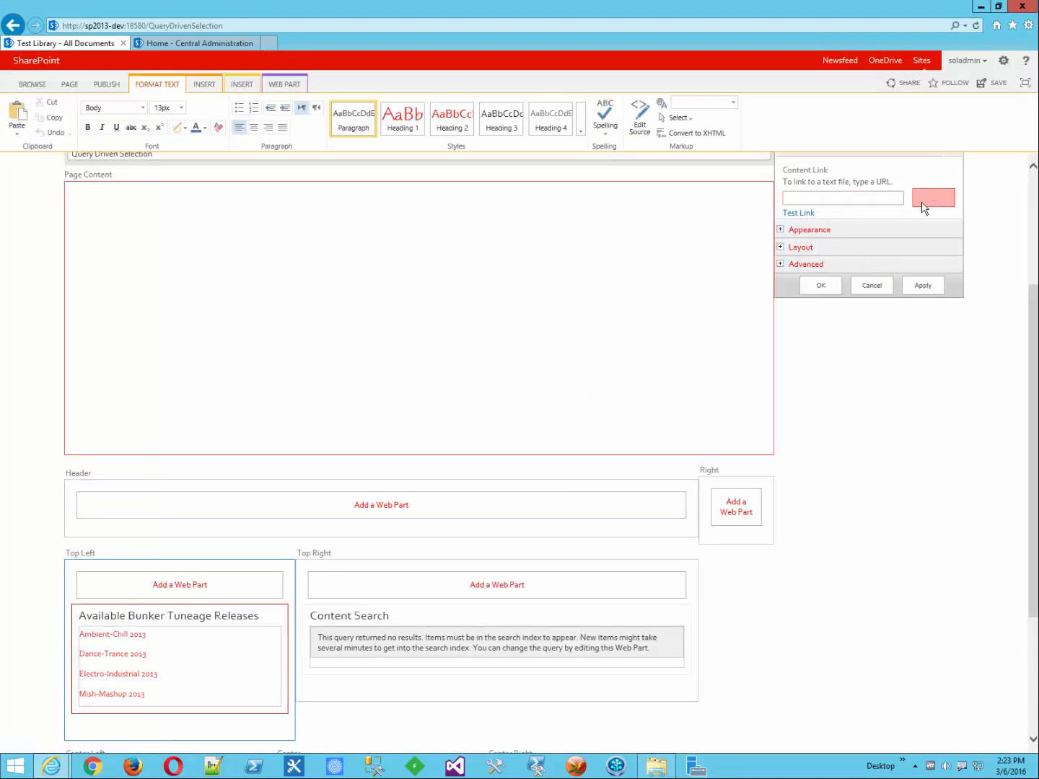
pyautogui.click(923, 206)
pyautogui.click(617, 455)
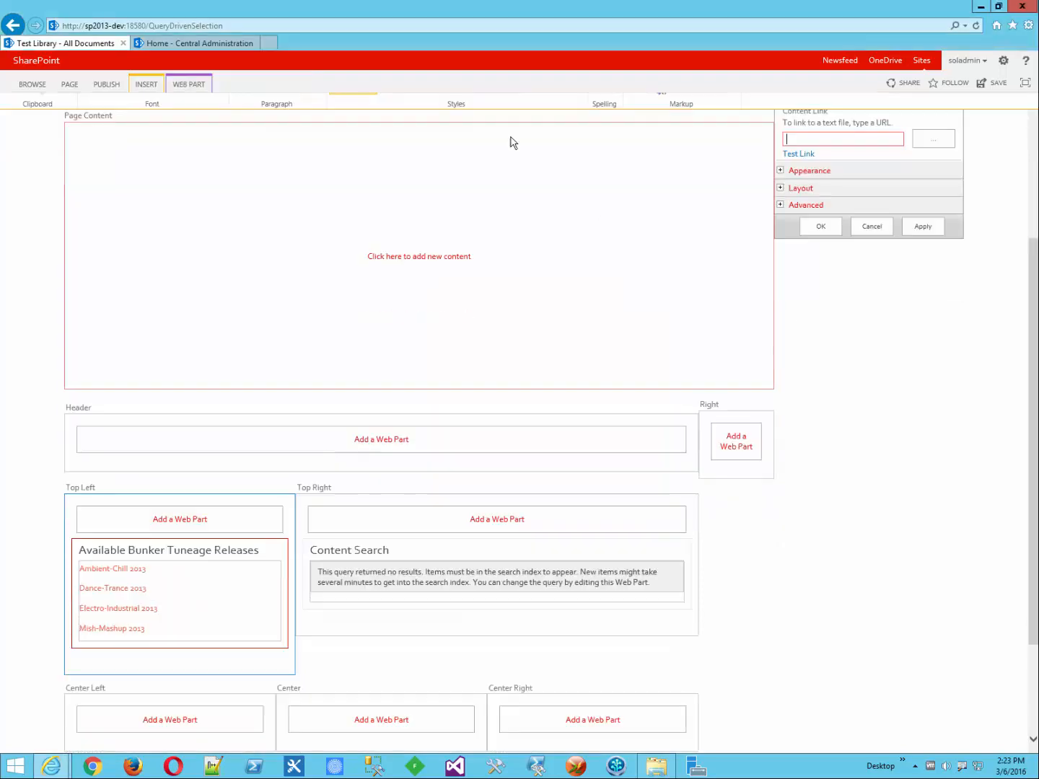
pyautogui.click(198, 87)
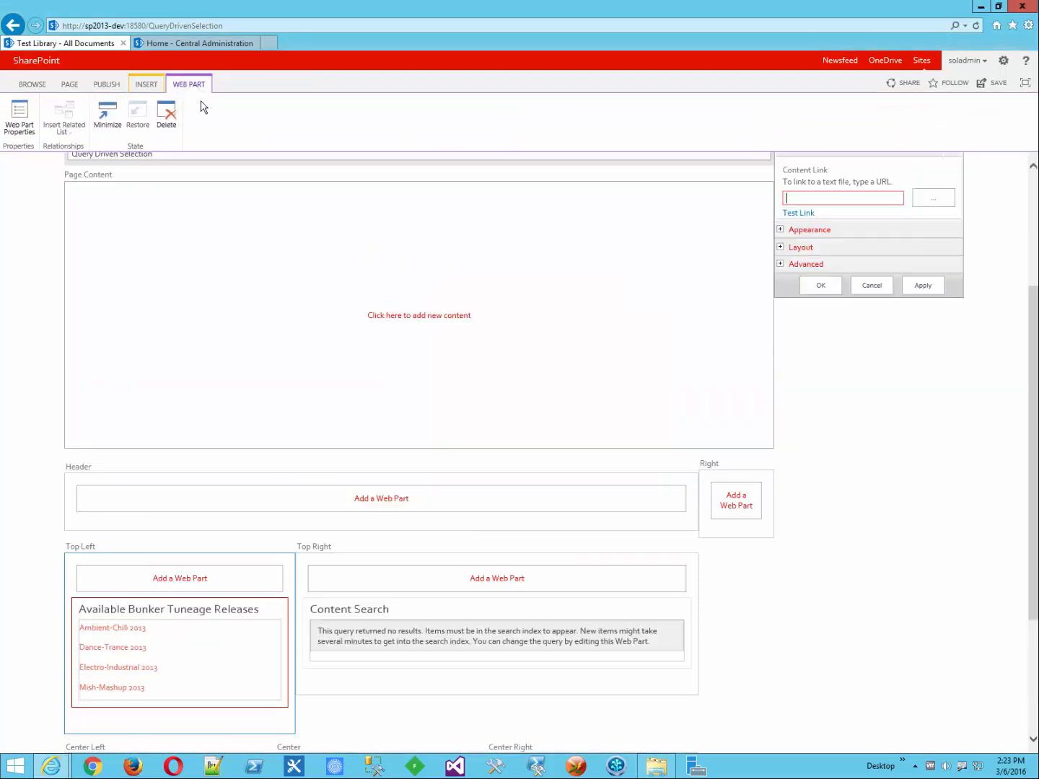
pyautogui.click(29, 127)
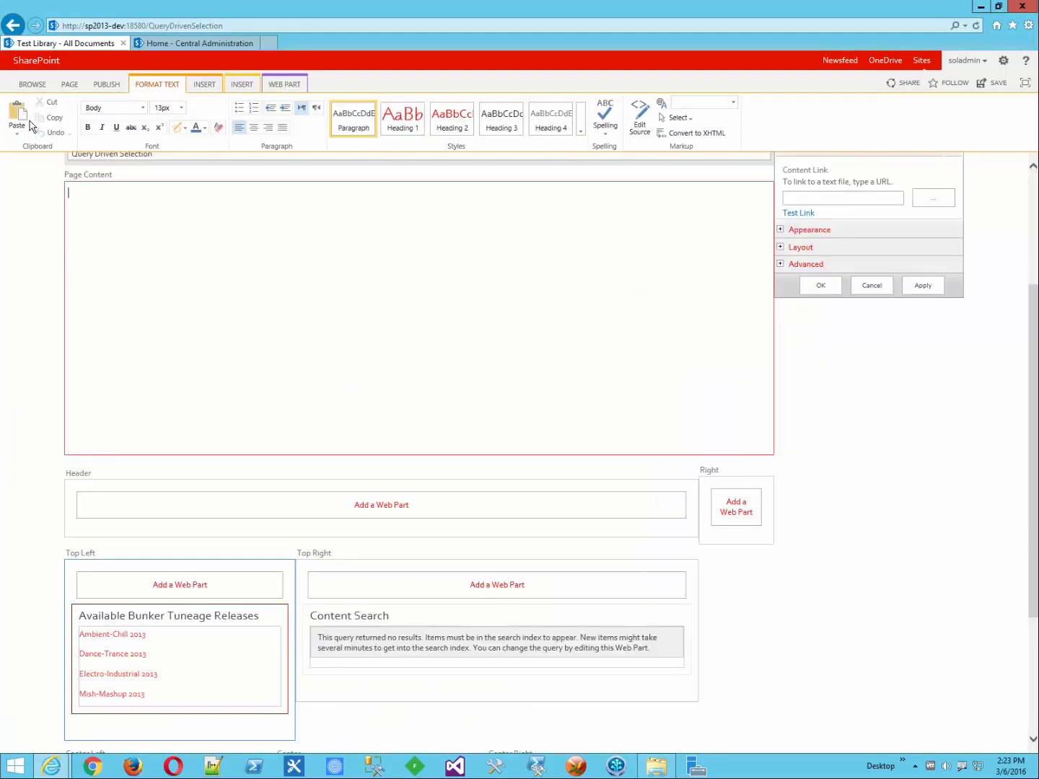
pyautogui.click(628, 118)
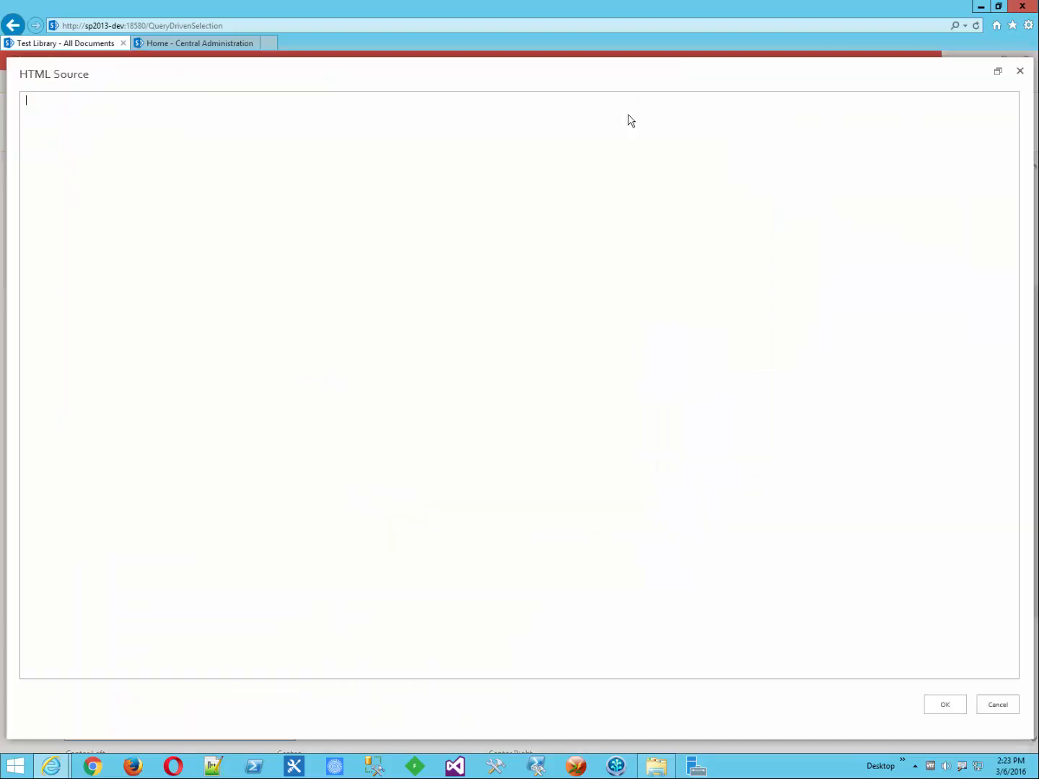
pyautogui.click(995, 701)
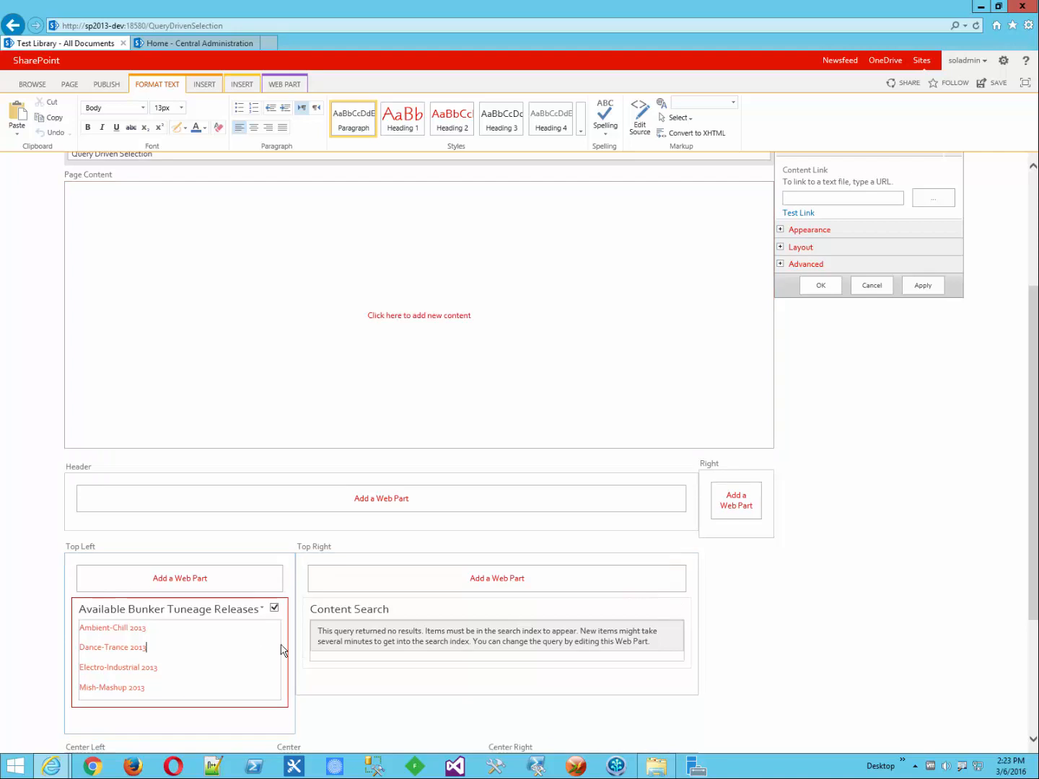
pyautogui.moveTo(248, 609)
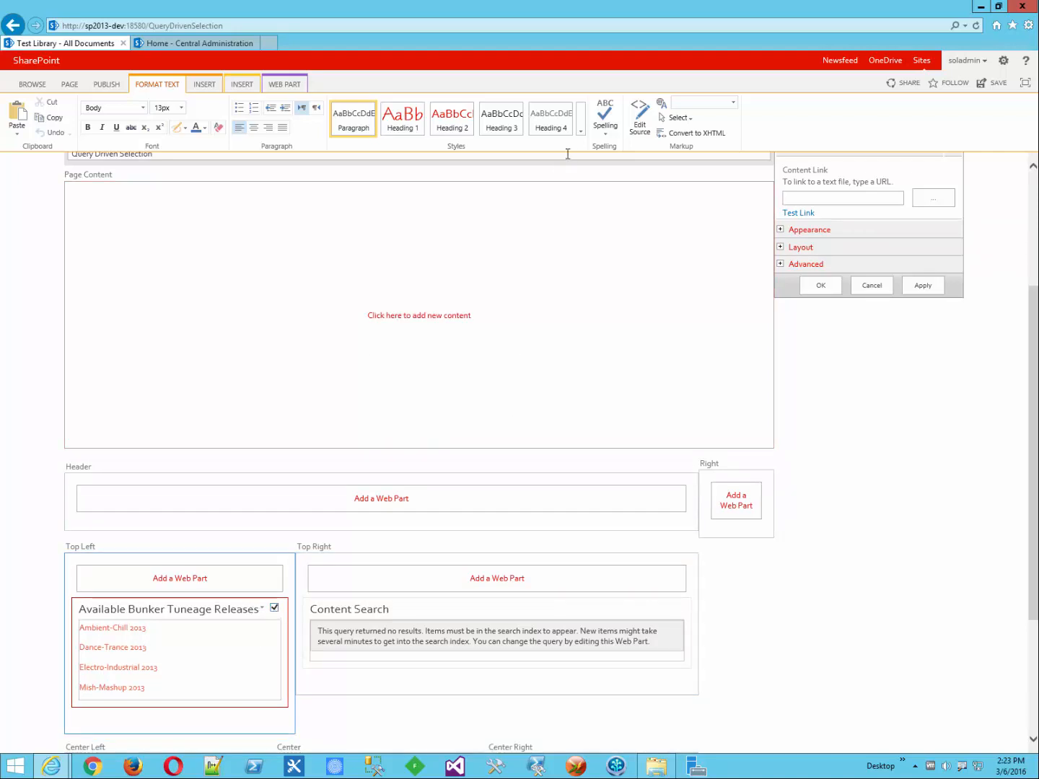
pyautogui.click(645, 123)
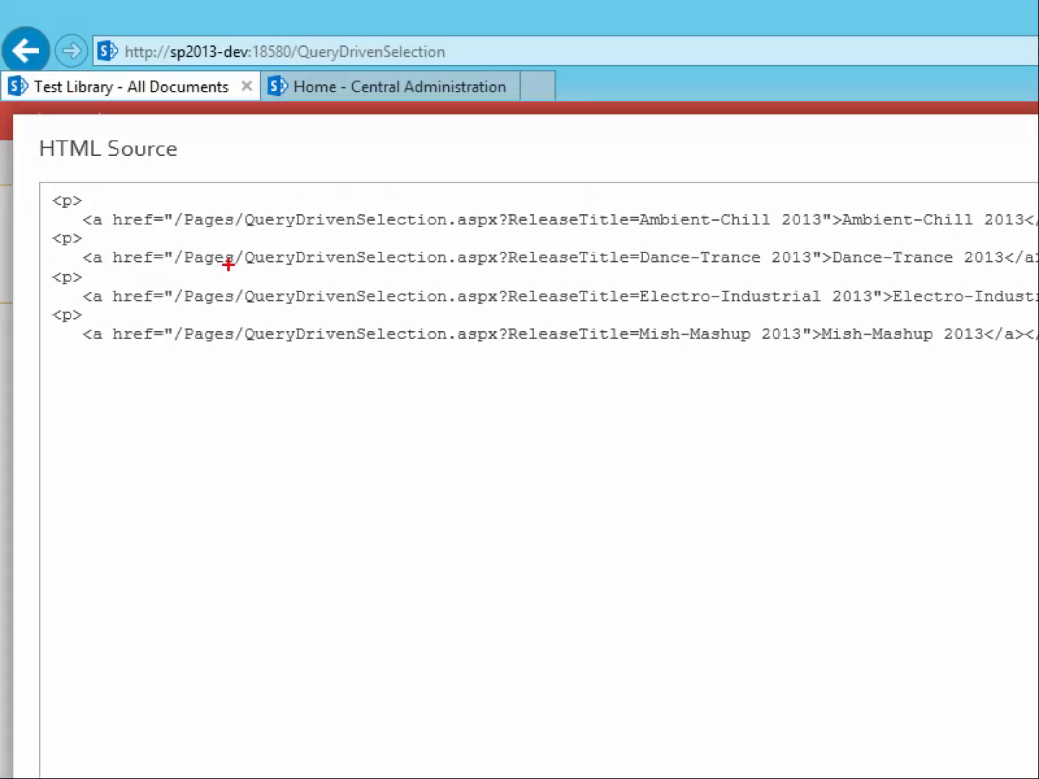
pyautogui.moveTo(138, 230)
pyautogui.mouseDown()
pyautogui.moveTo(497, 228)
pyautogui.moveTo(741, 242)
pyautogui.mouseUp()
pyautogui.moveTo(613, 274); pyautogui.dragTo(734, 272)
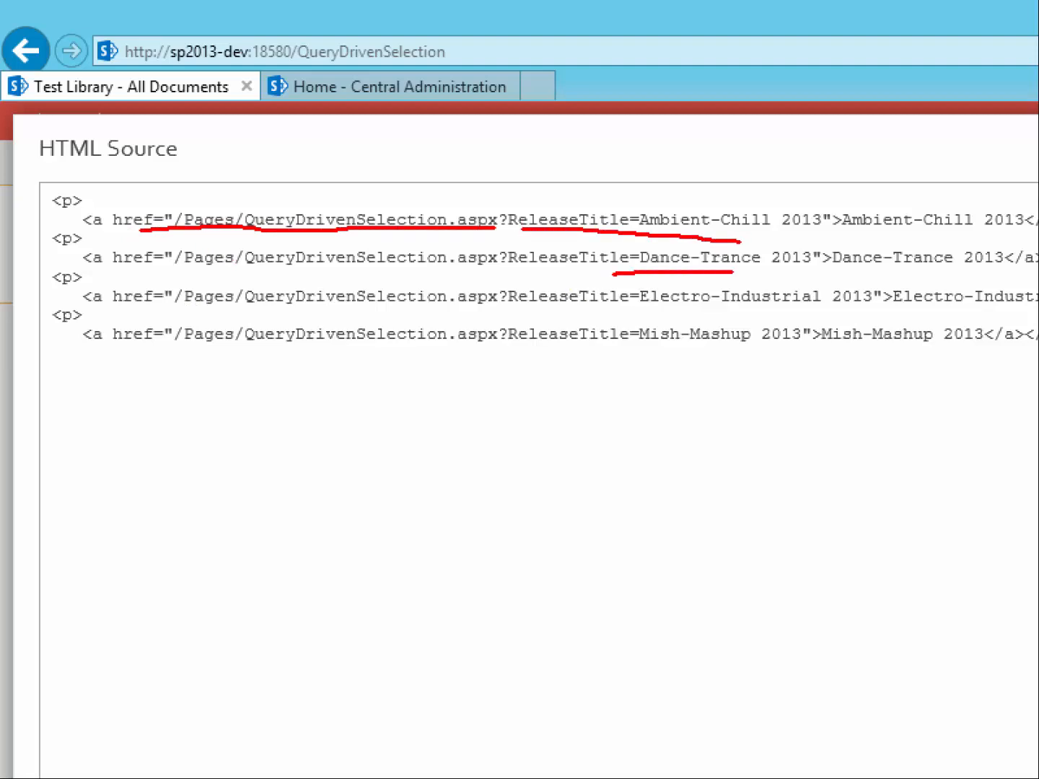
pyautogui.moveTo(638, 309); pyautogui.dragTo(839, 309)
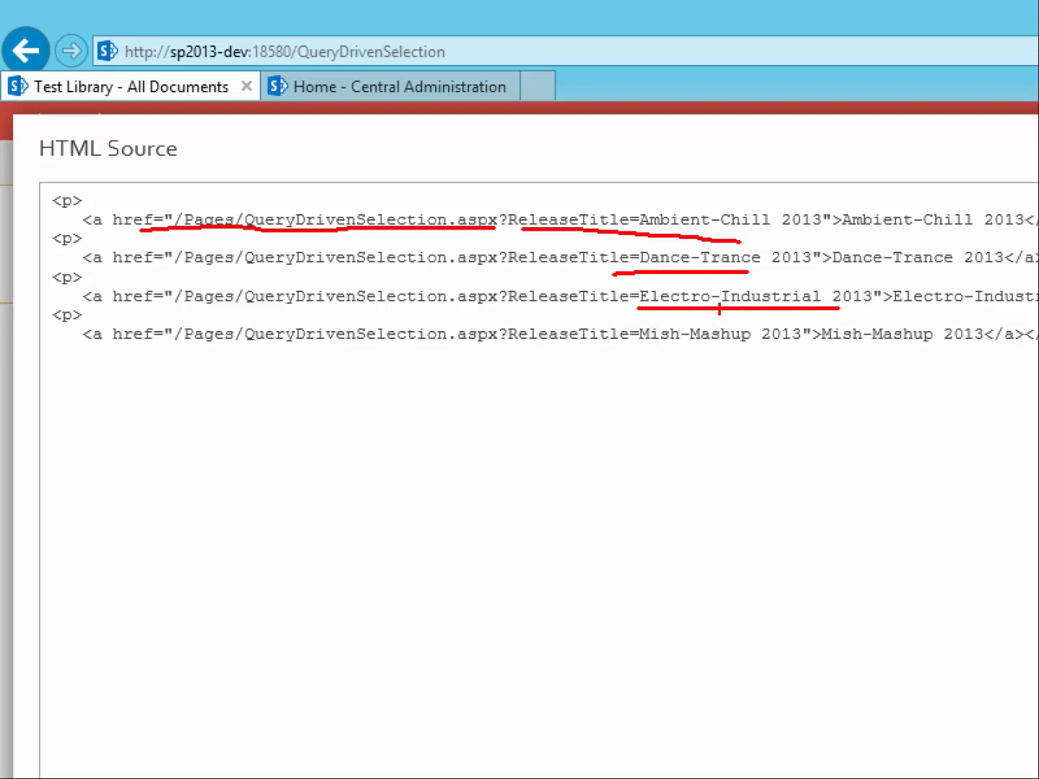
pyautogui.press('Escape')
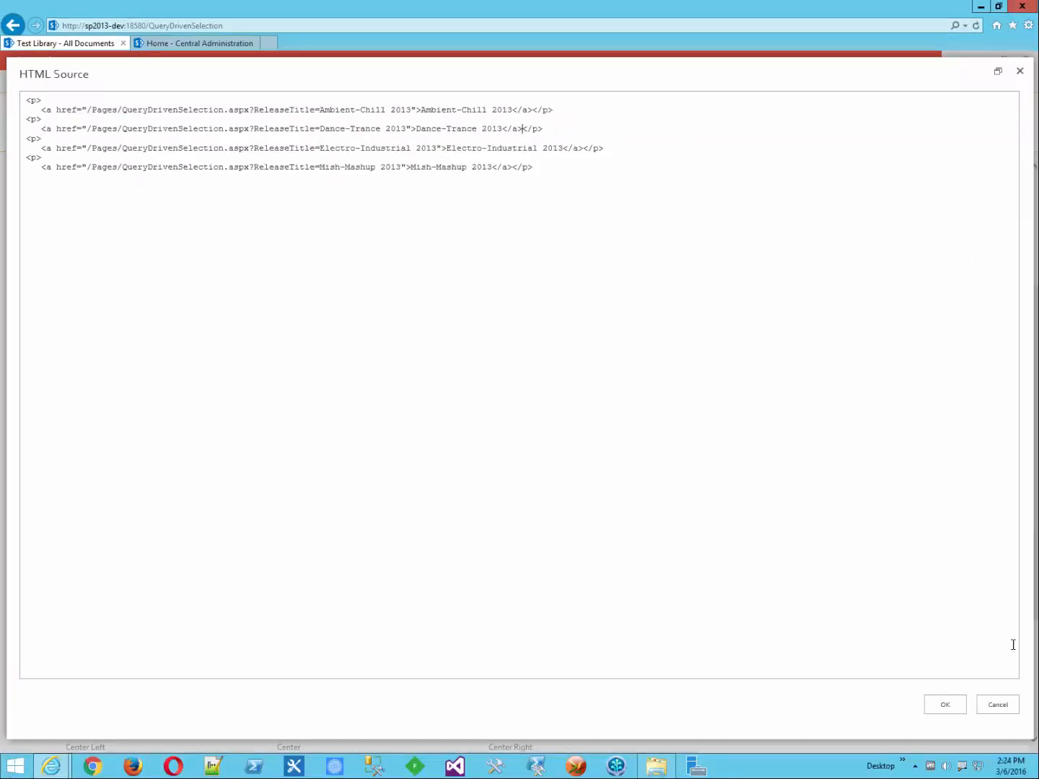
pyautogui.click(997, 704)
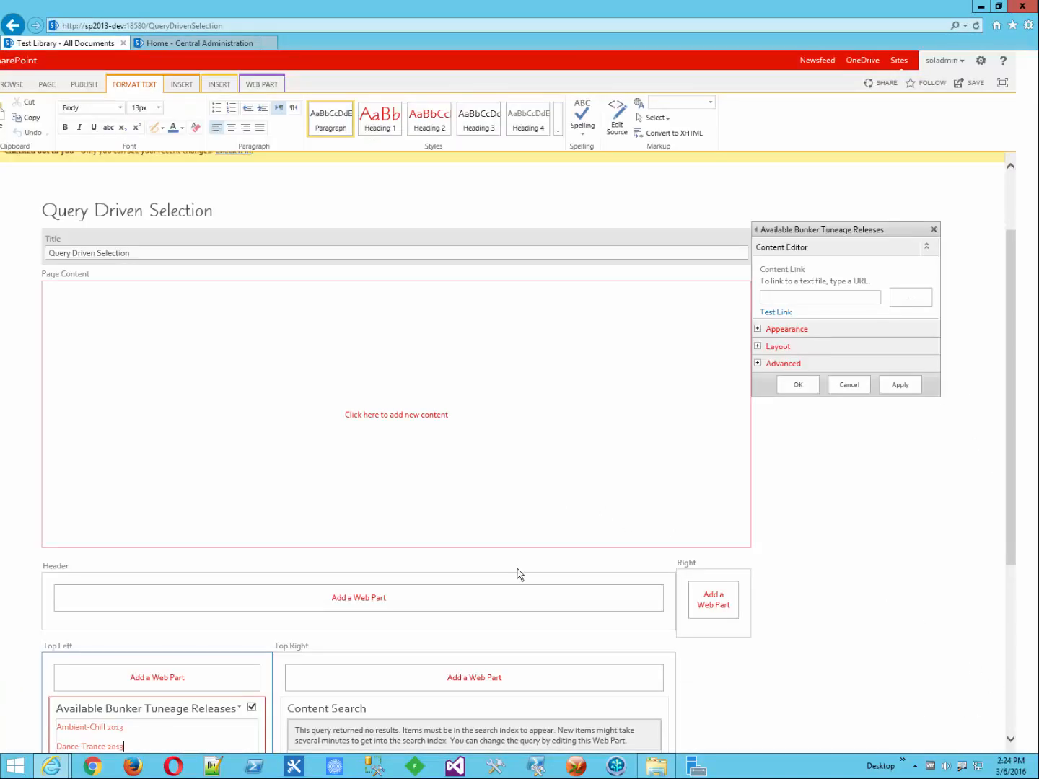
# Step: Edit the Content Search web part, view its query builder, and cancel it unchanged
pyautogui.scroll(-3, 606, 535)
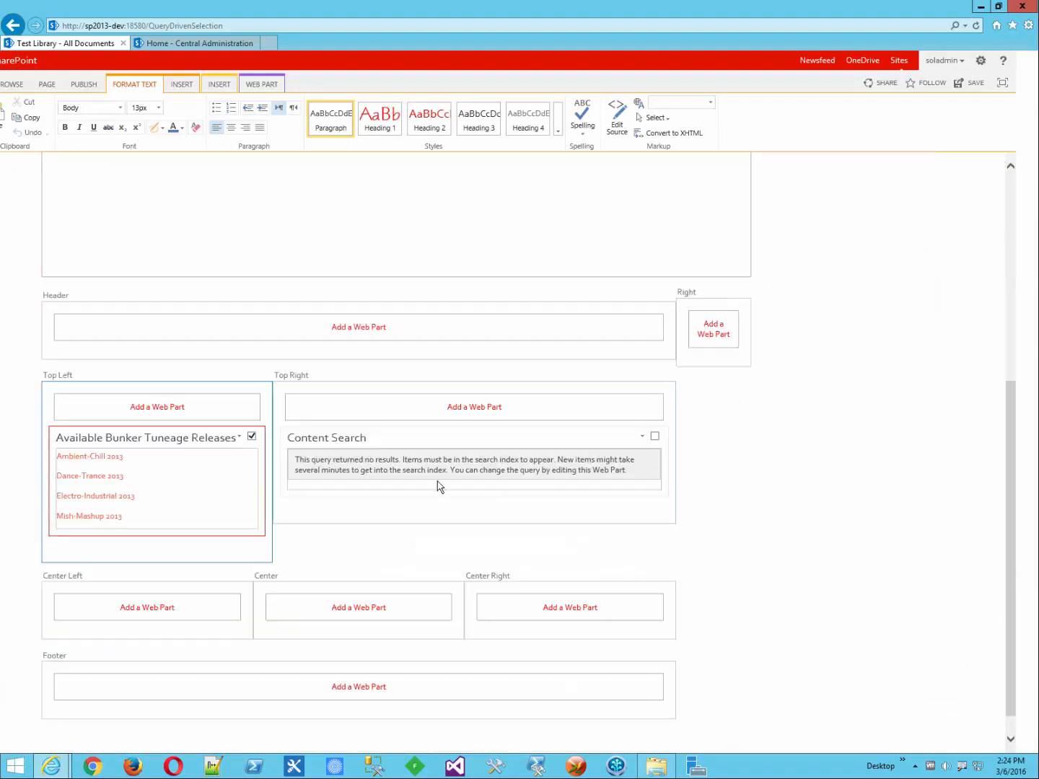
pyautogui.click(642, 438)
pyautogui.click(614, 517)
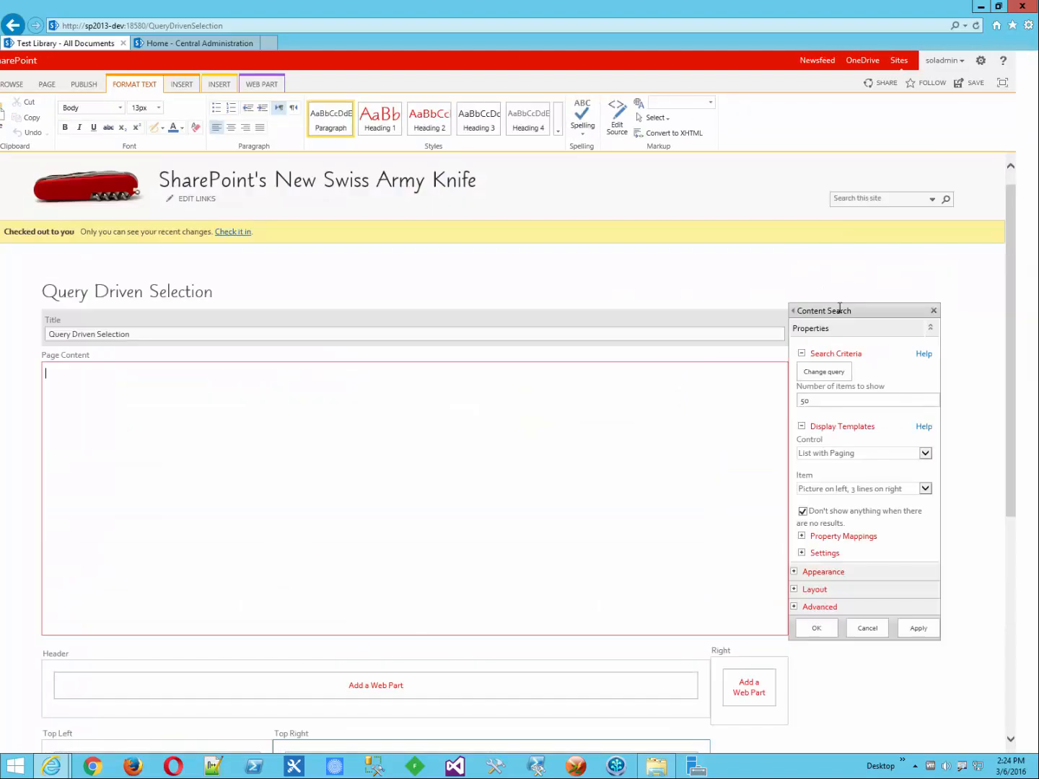
pyautogui.click(820, 371)
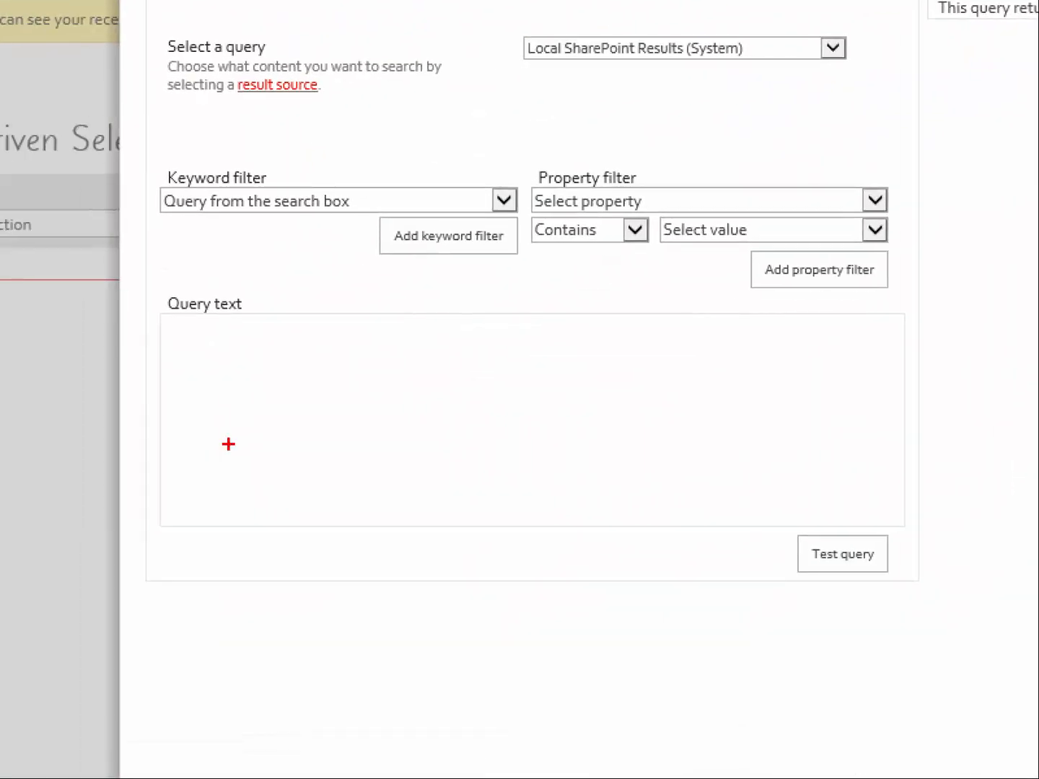
pyautogui.moveTo(284, 315)
pyautogui.mouseDown()
pyautogui.moveTo(179, 331)
pyautogui.moveTo(242, 448)
pyautogui.moveTo(722, 488)
pyautogui.moveTo(730, 295)
pyautogui.moveTo(280, 303)
pyautogui.mouseUp()
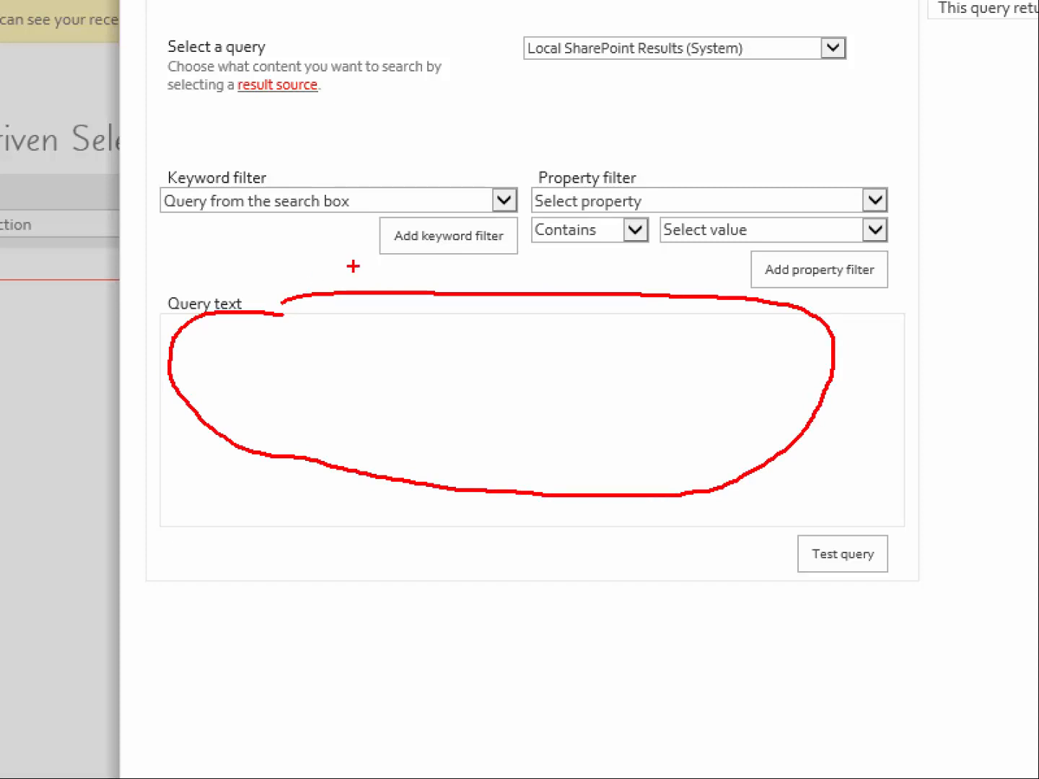
pyautogui.press('Escape')
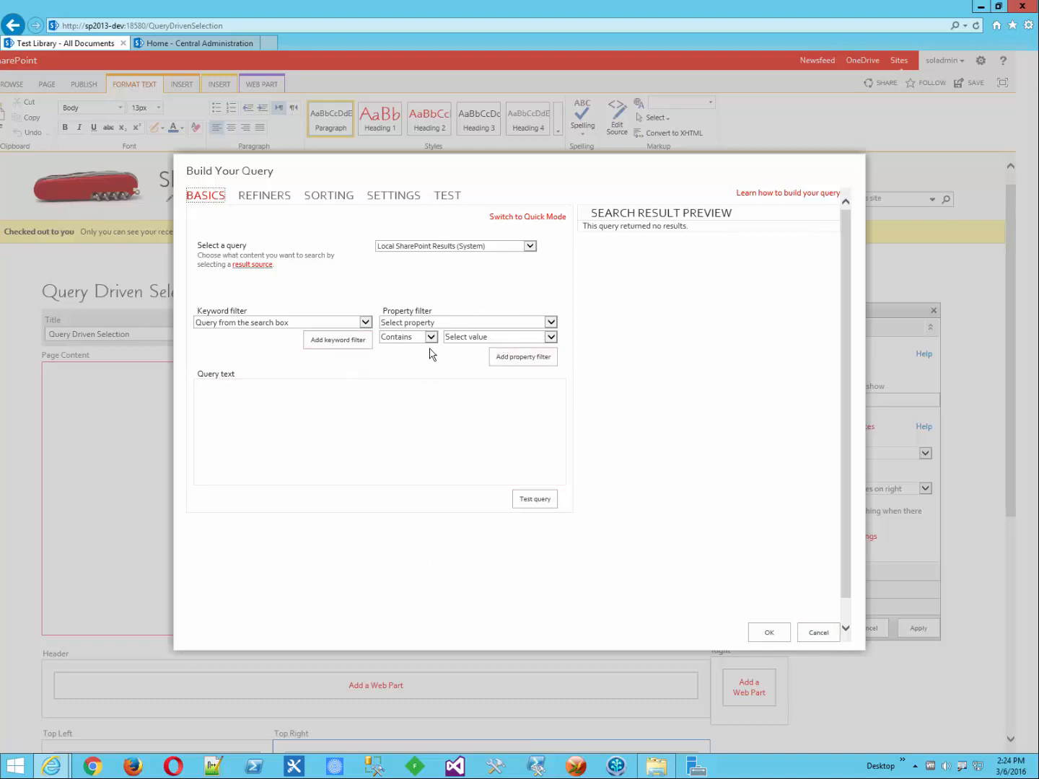
pyautogui.click(812, 634)
pyautogui.click(985, 63)
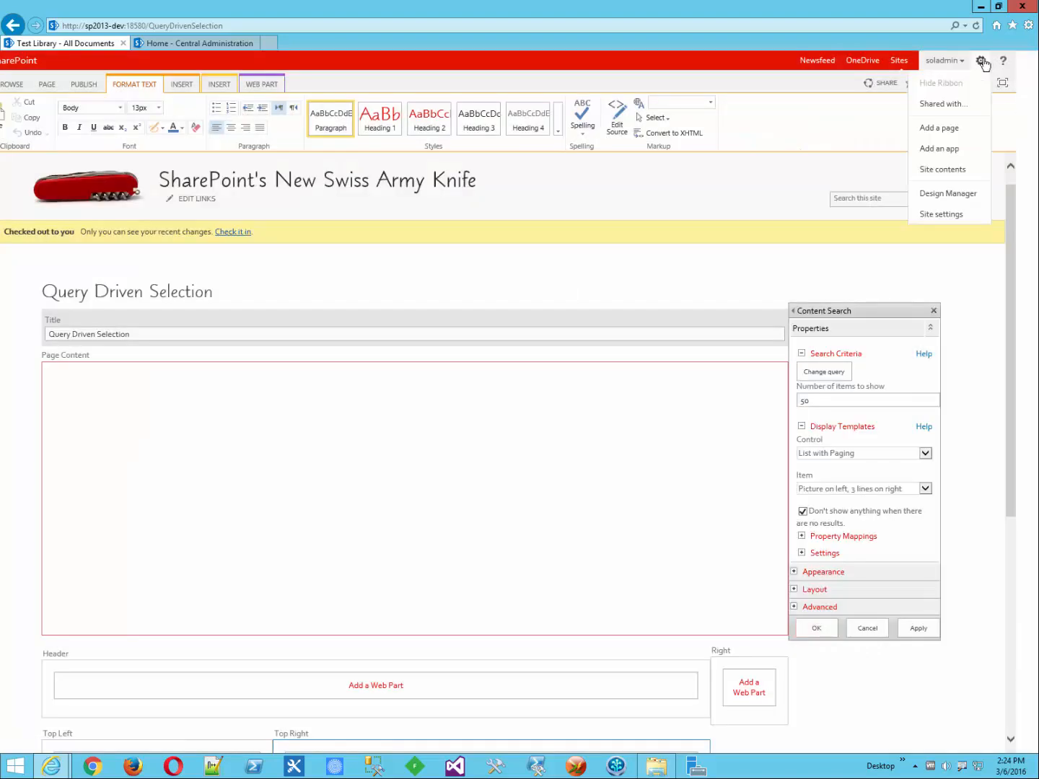
# Step: Save the page changes, open Bunker Tuneage, and highlight its /BunkerTuneage address
pyautogui.click(943, 174)
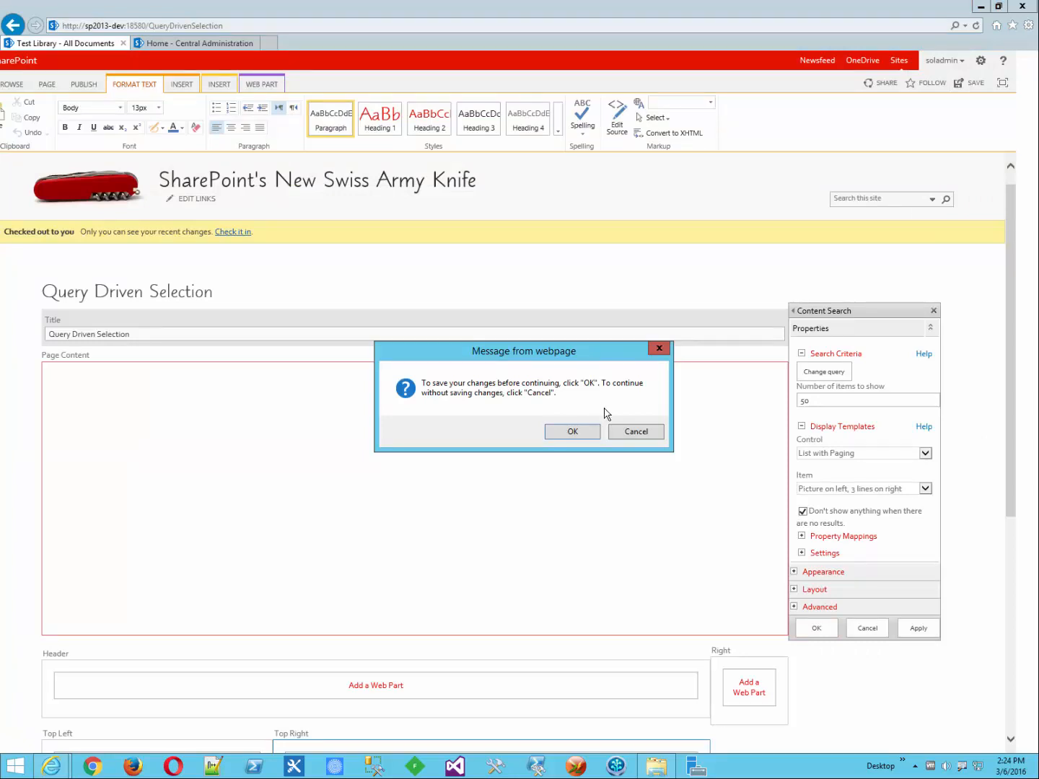
pyautogui.click(572, 432)
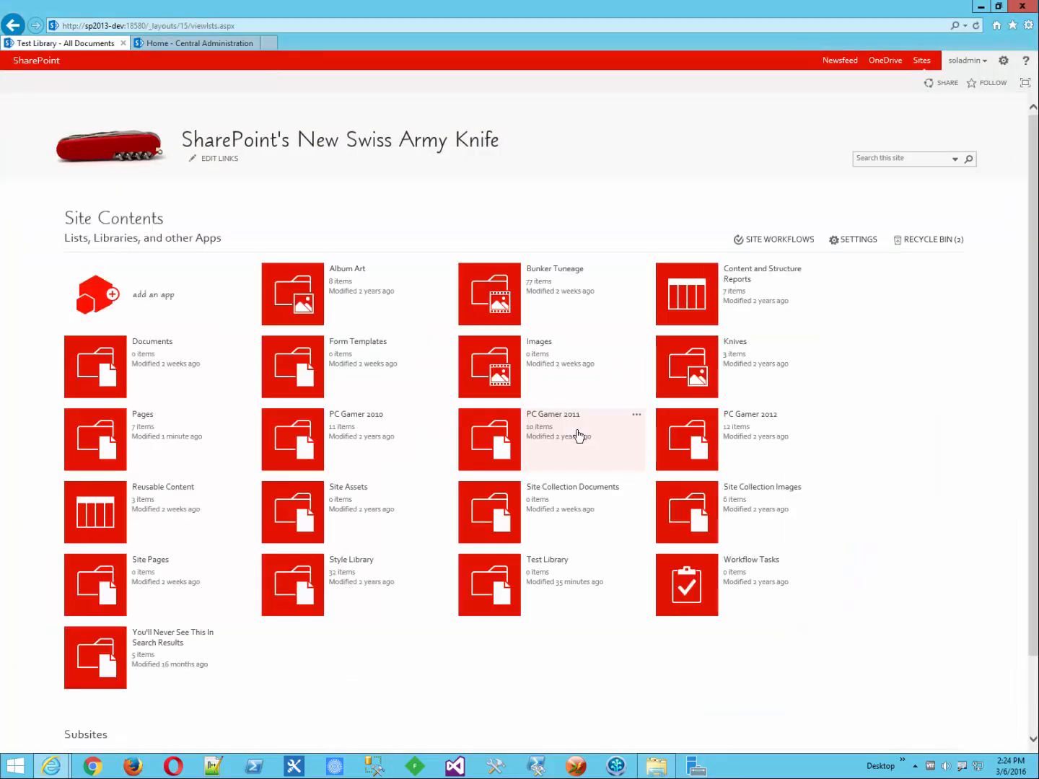
pyautogui.click(498, 306)
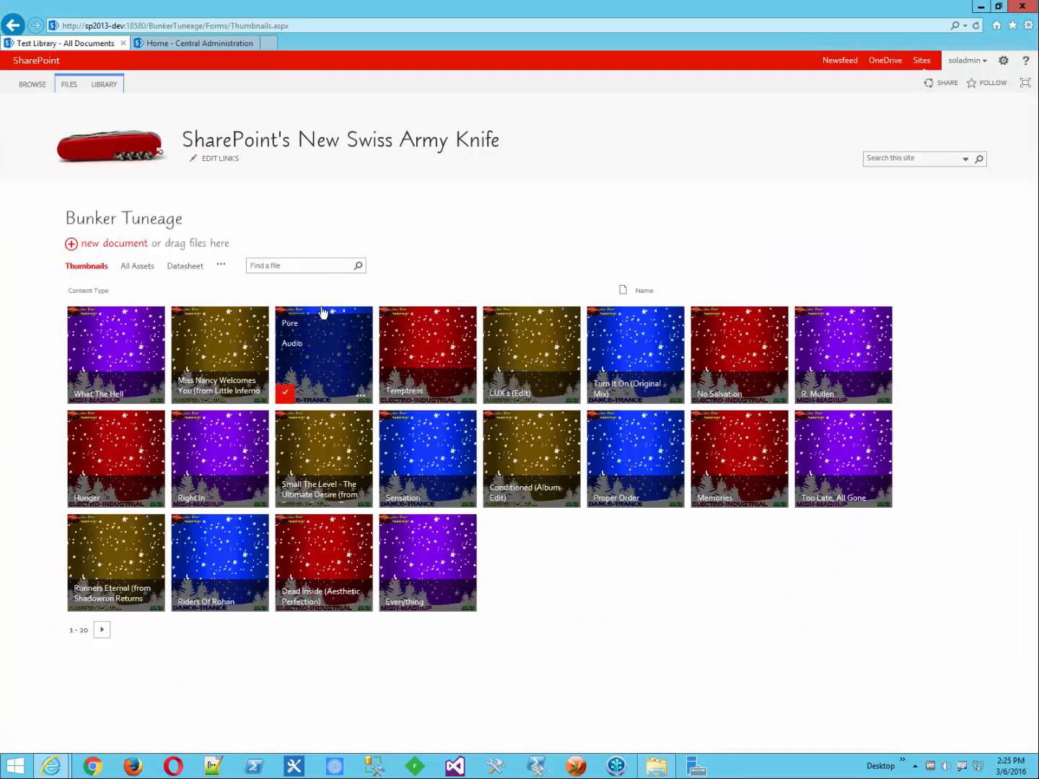
pyautogui.click(205, 26)
pyautogui.moveTo(204, 26); pyautogui.dragTo(63, 24)
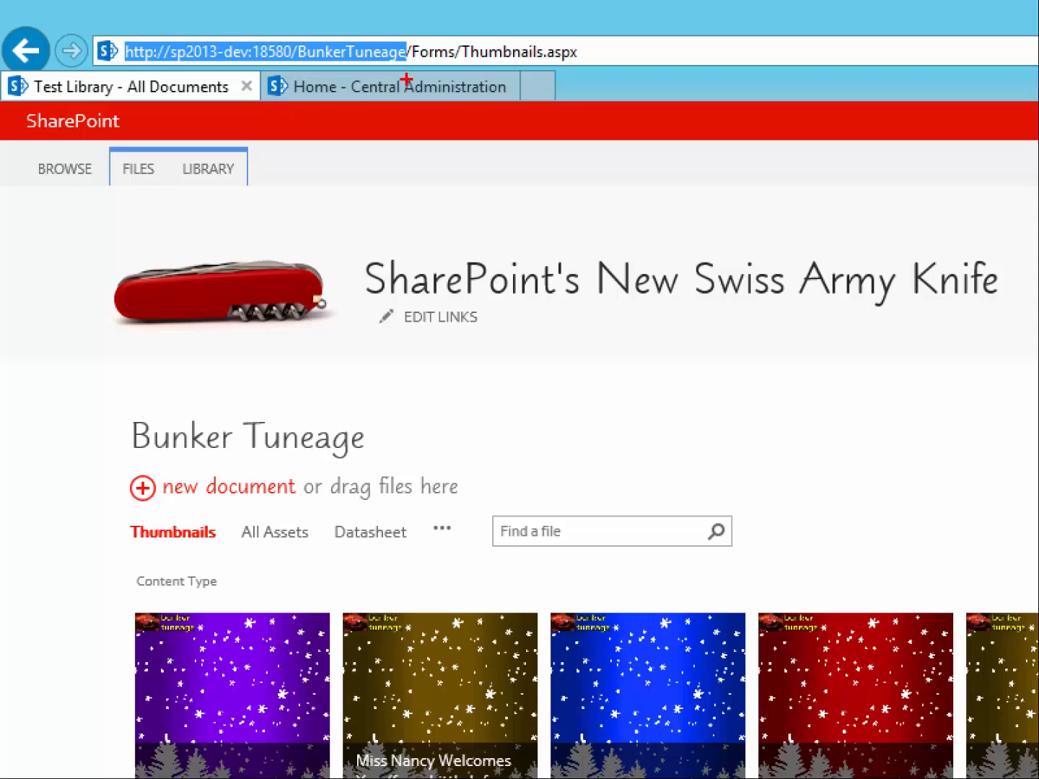
pyautogui.press('Escape')
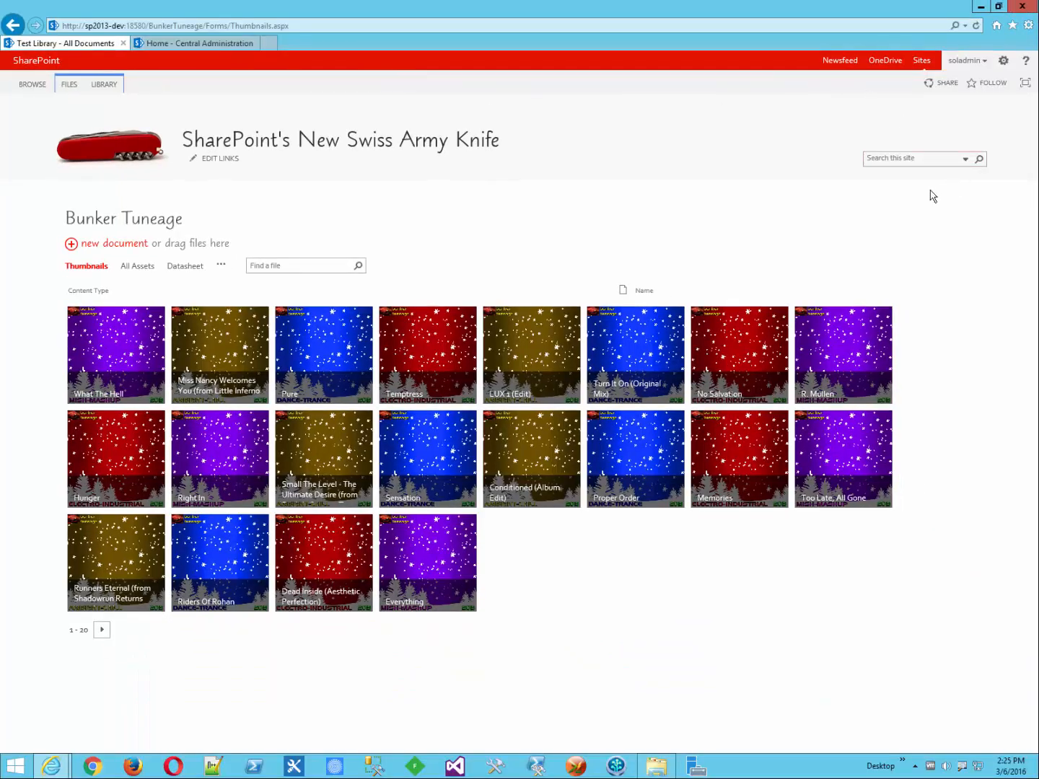
# Step: Return home, open the Query Driven Selection page, and put it into edit mode
pyautogui.click(114, 147)
pyautogui.click(96, 312)
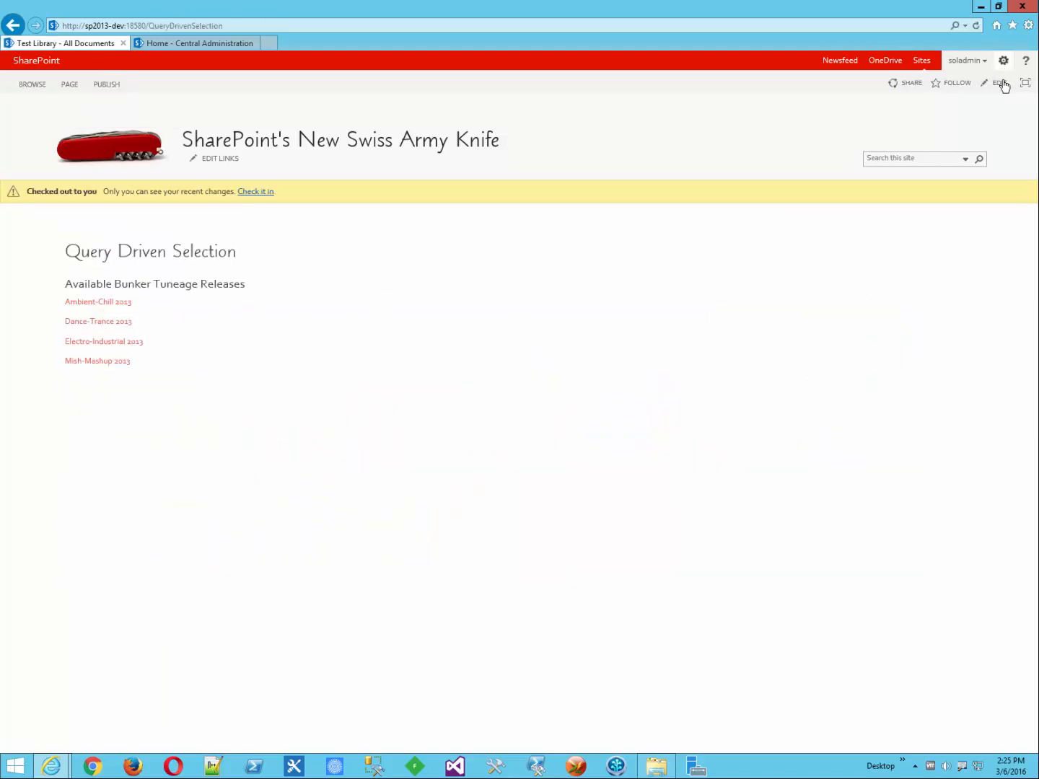
pyautogui.click(1000, 84)
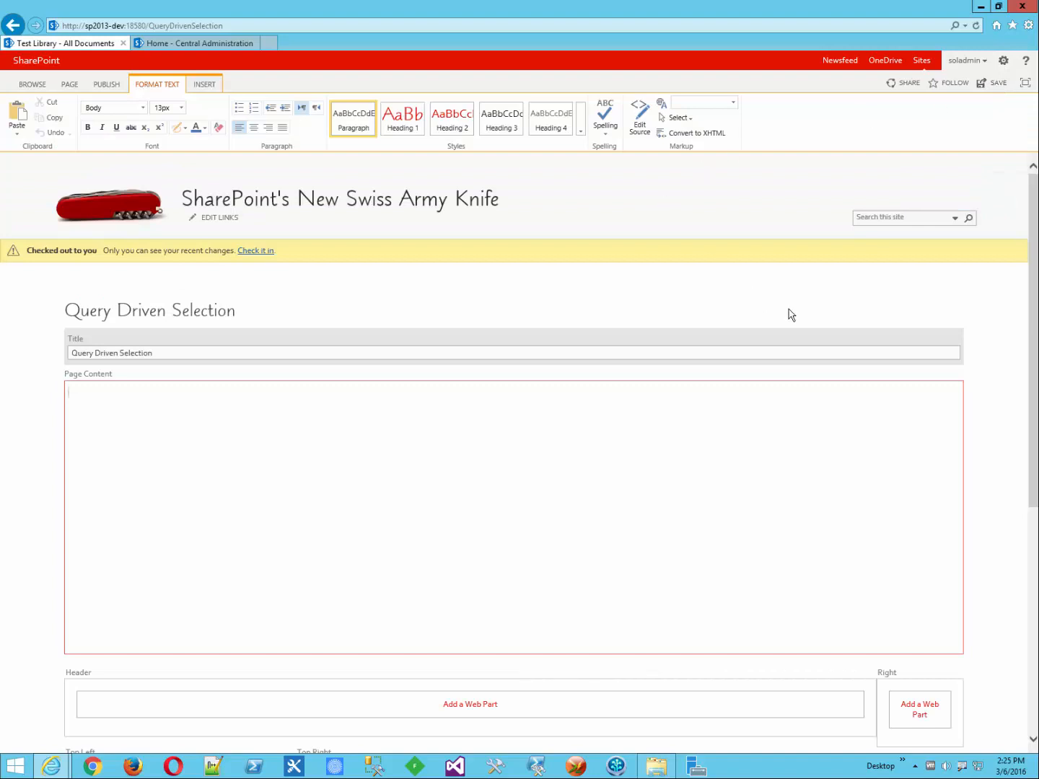
pyautogui.scroll(-5, 398, 627)
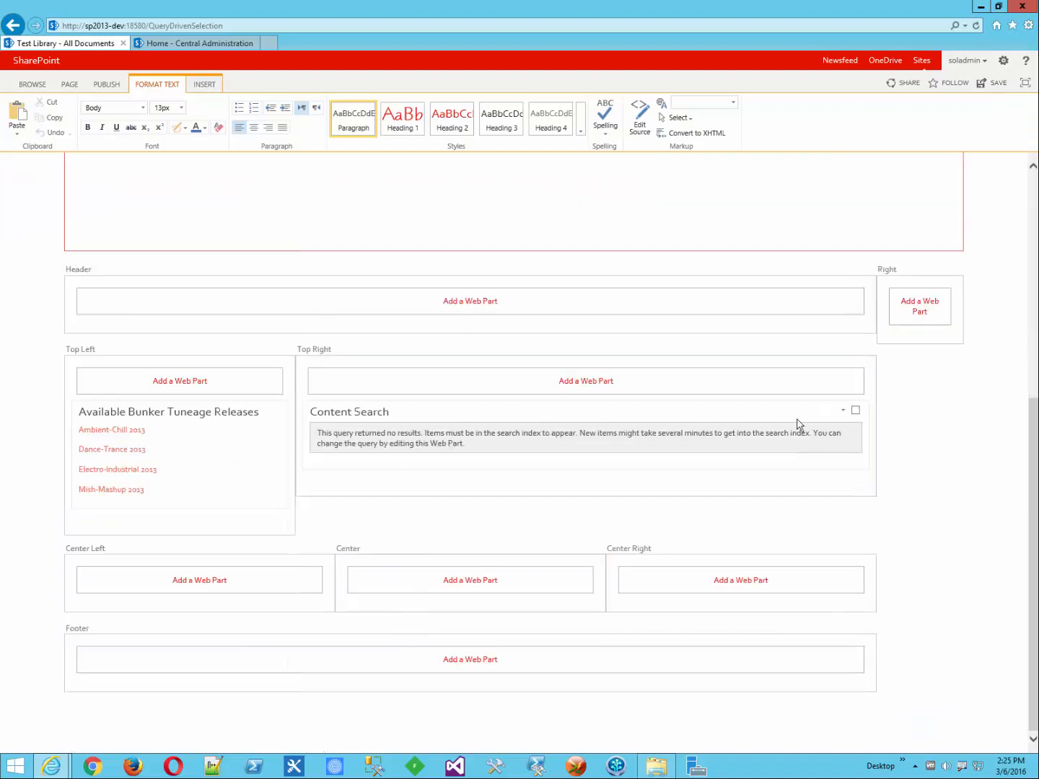
# Step: Open Change query for the Content Search web part and browse the Property filter list
pyautogui.click(841, 411)
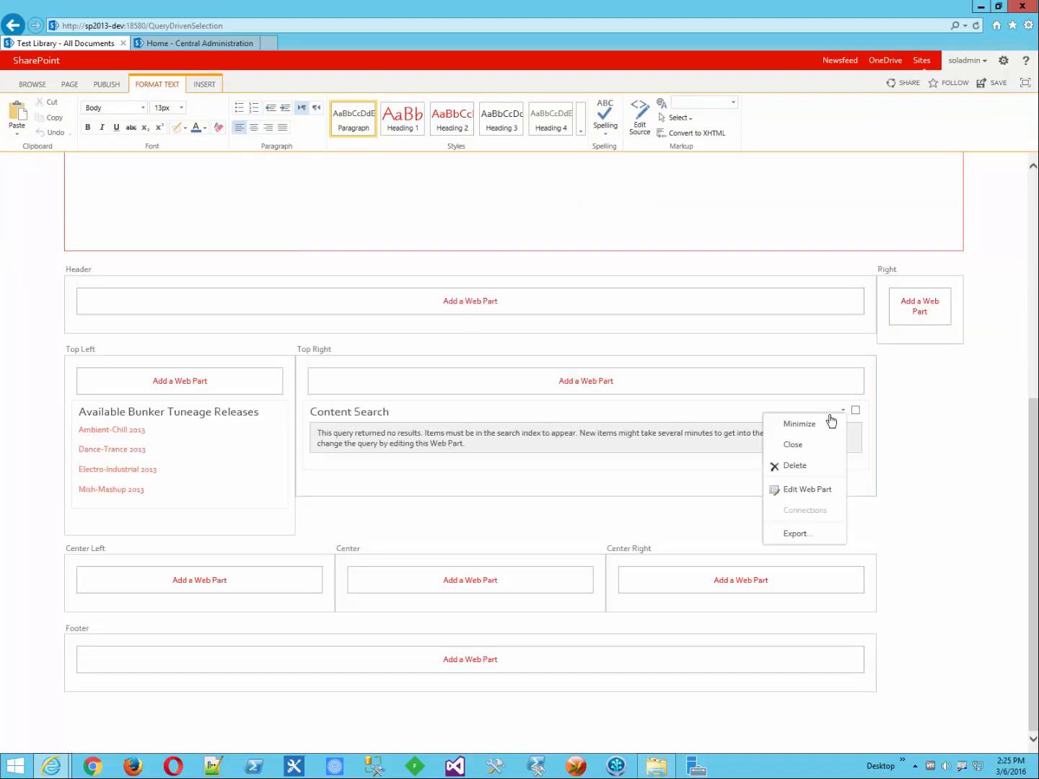
pyautogui.click(804, 491)
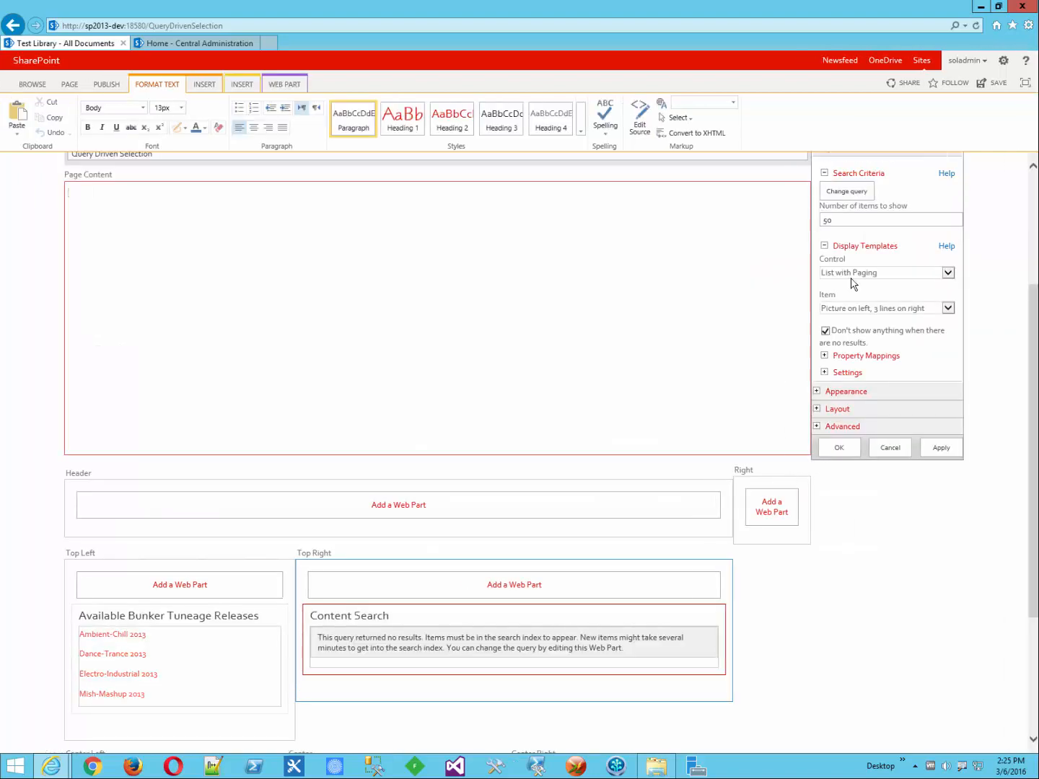
pyautogui.click(855, 196)
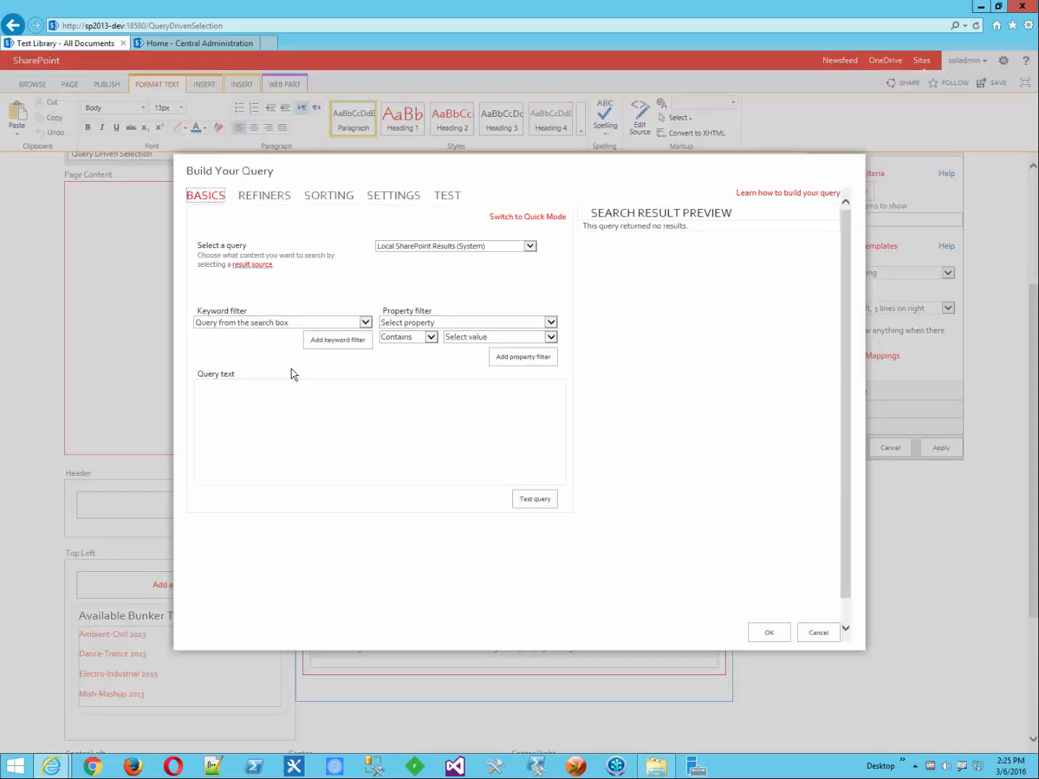
pyautogui.click(518, 324)
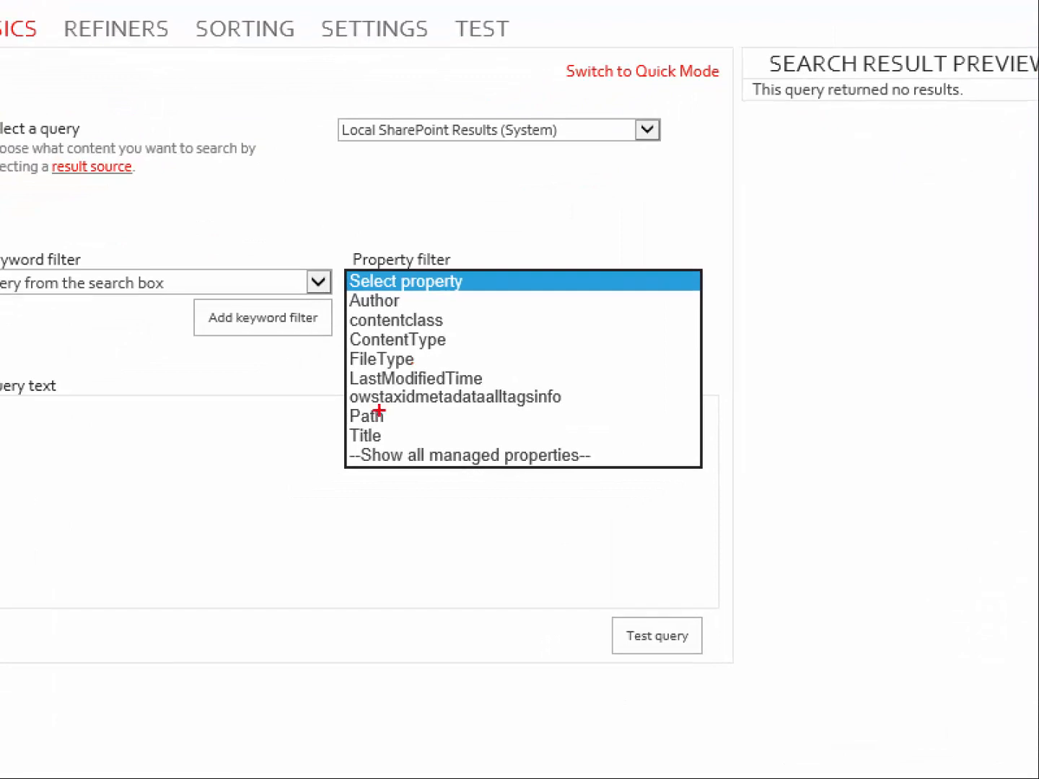
pyautogui.moveTo(306, 407); pyautogui.dragTo(350, 411)
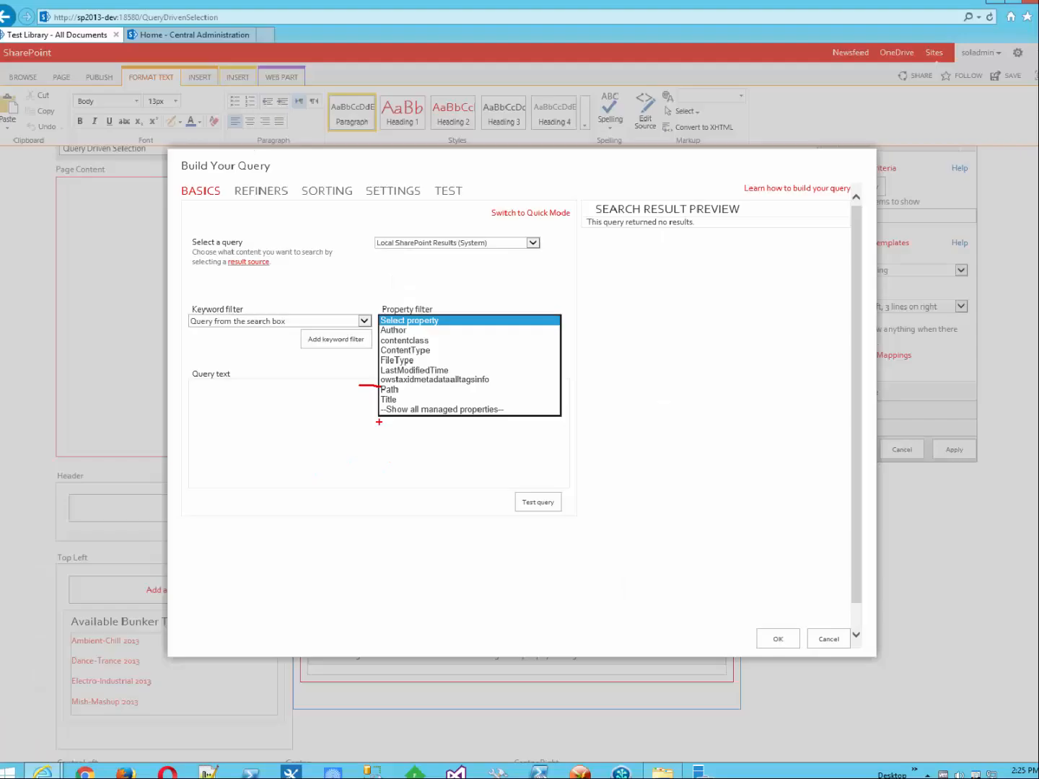
pyautogui.click(448, 325)
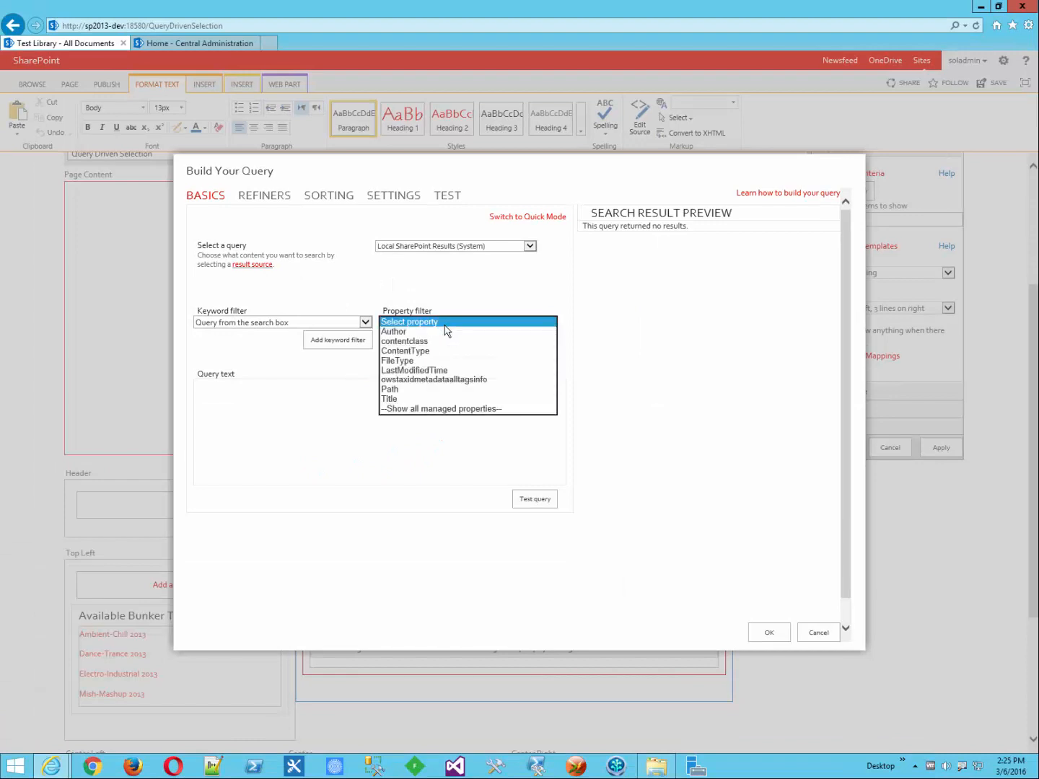
pyautogui.click(402, 389)
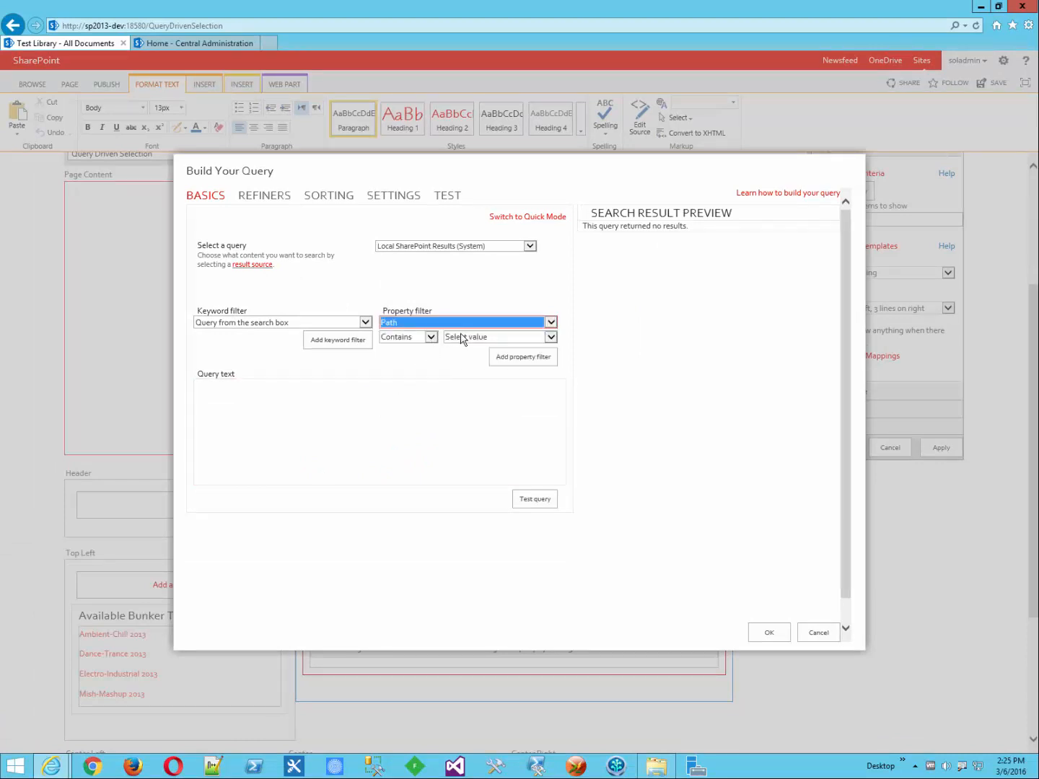
pyautogui.click(508, 359)
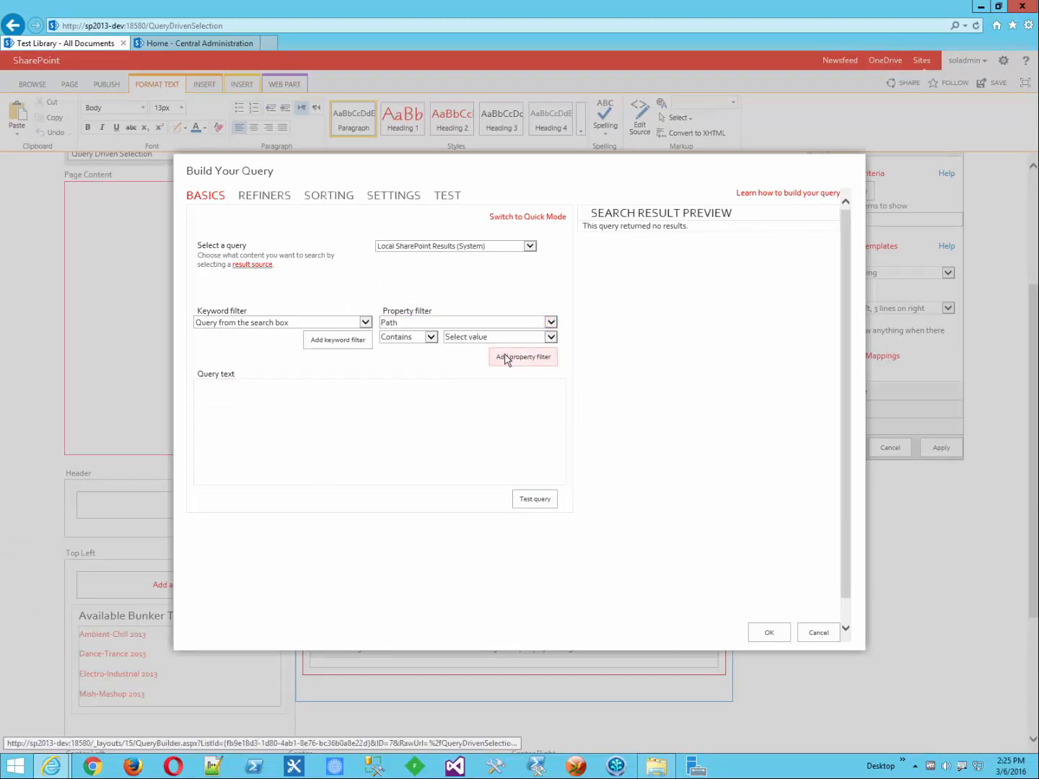
pyautogui.click(518, 339)
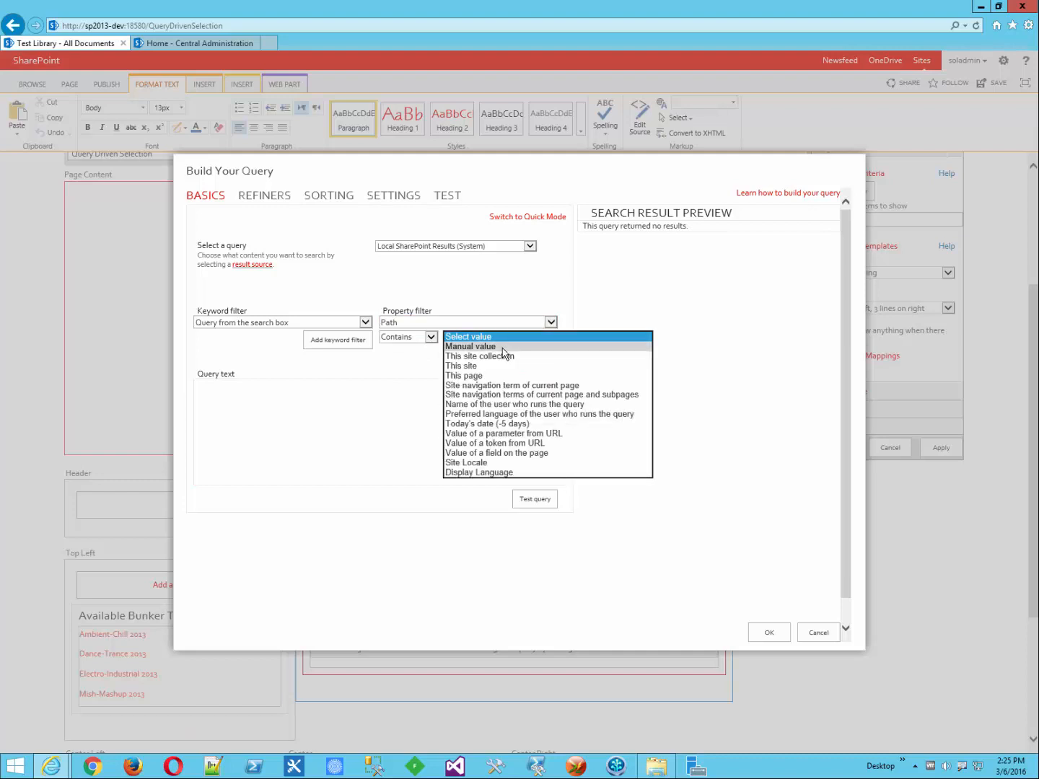
pyautogui.click(503, 345)
pyautogui.click(502, 349)
pyautogui.hotkey('ctrl', 'v')
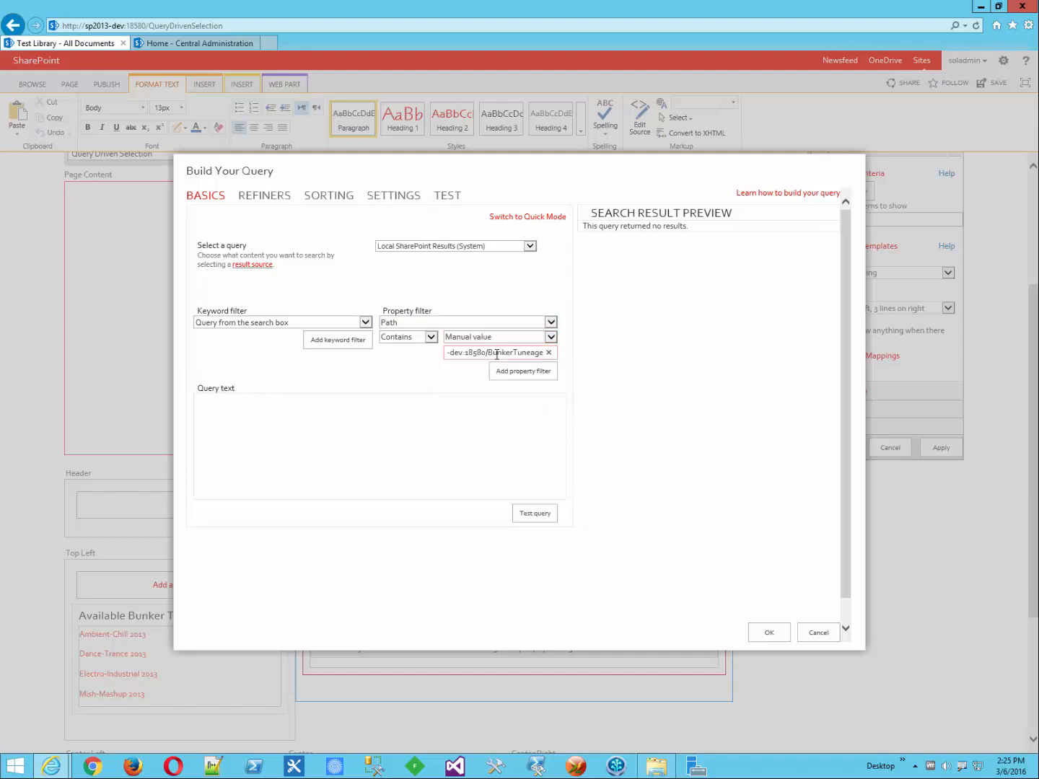
pyautogui.click(513, 374)
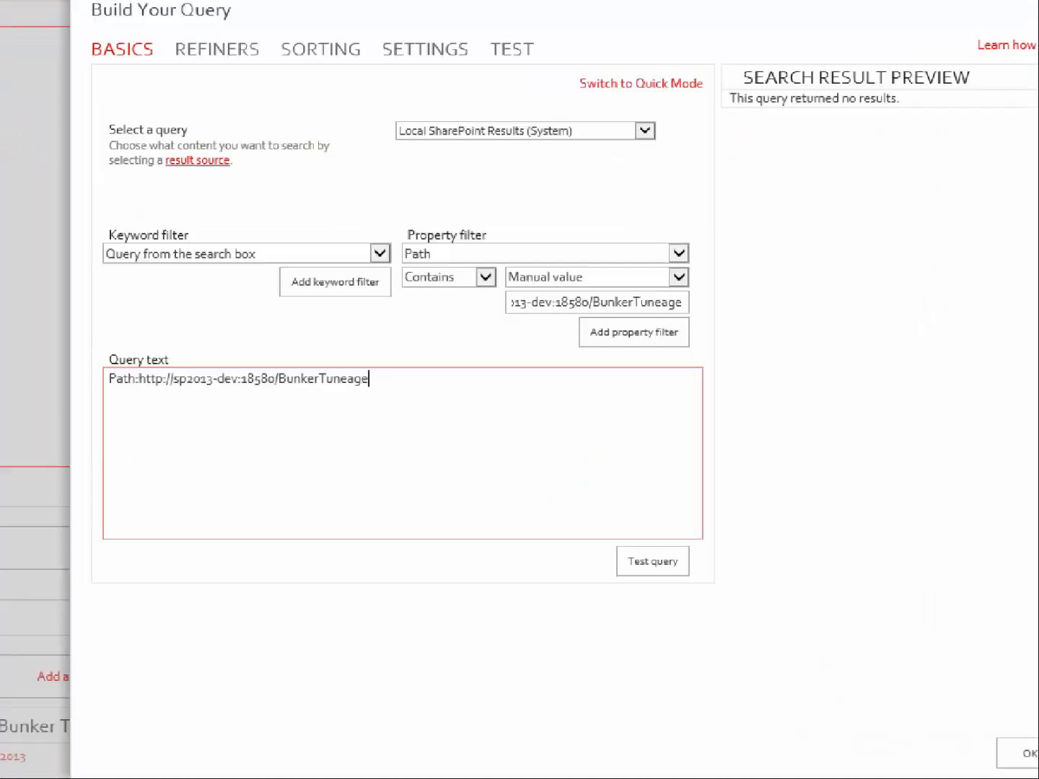
pyautogui.moveTo(263, 332)
pyautogui.mouseDown()
pyautogui.moveTo(144, 330)
pyautogui.moveTo(152, 415)
pyautogui.moveTo(347, 432)
pyautogui.moveTo(541, 395)
pyautogui.moveTo(494, 322)
pyautogui.moveTo(261, 335)
pyautogui.mouseUp()
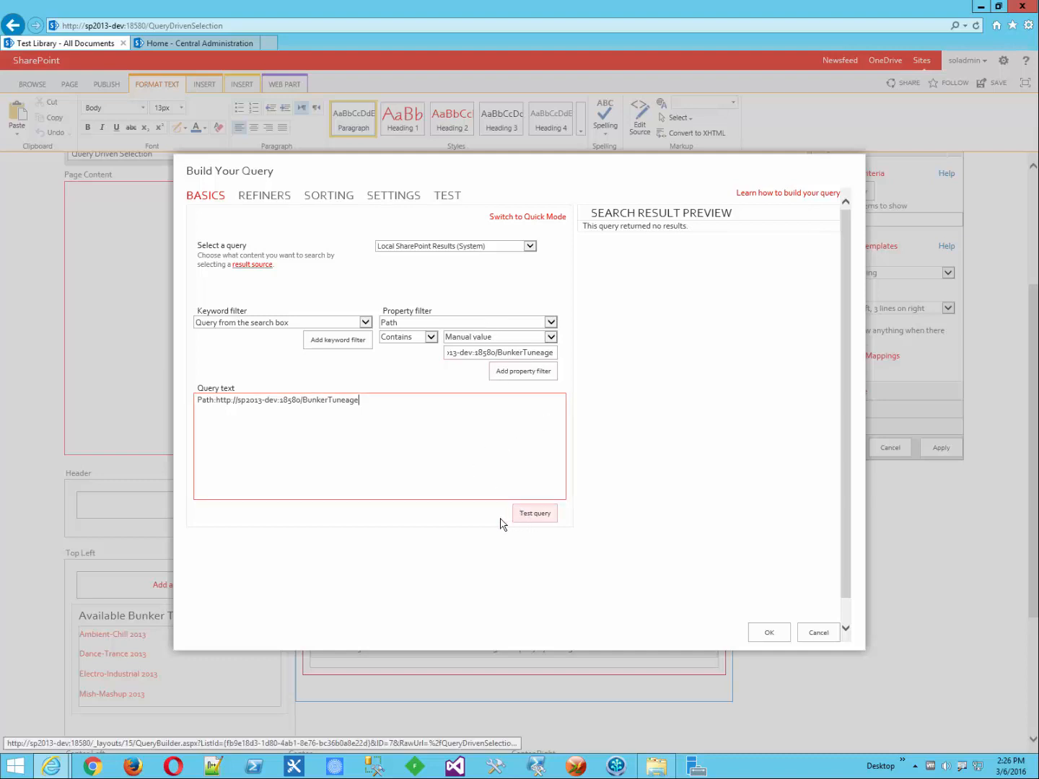
# Step: Test the query and review the 80 BunkerTuneage results in the preview
pyautogui.click(547, 521)
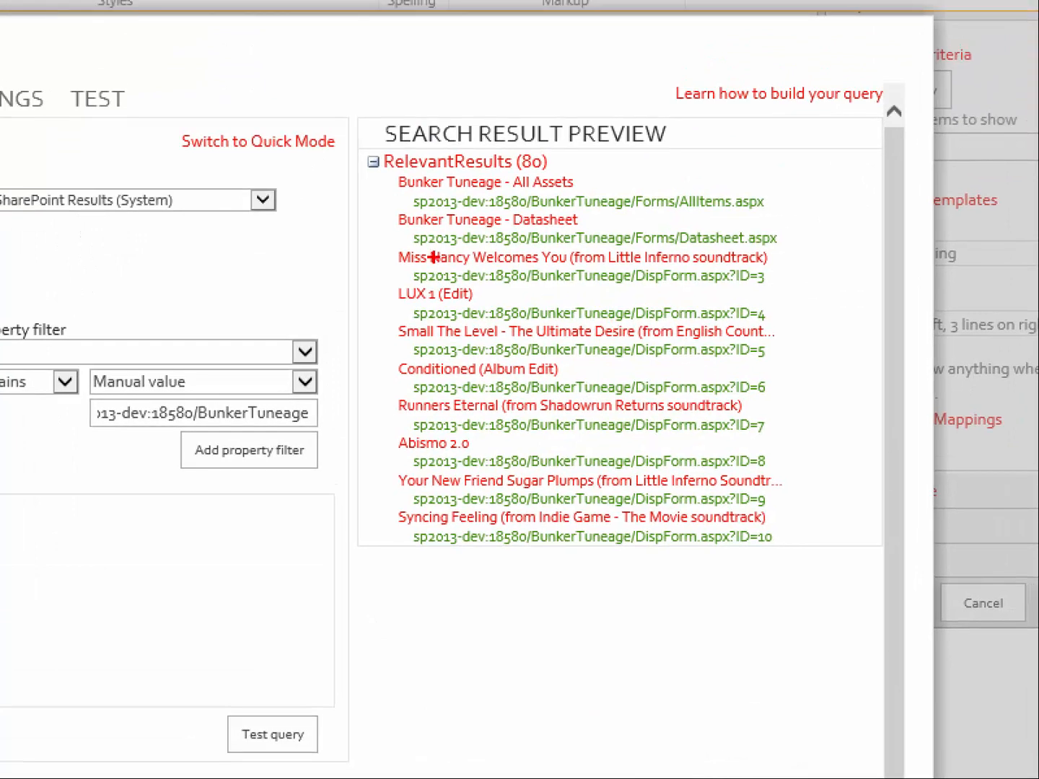
pyautogui.moveTo(393, 174)
pyautogui.mouseDown()
pyautogui.moveTo(371, 219)
pyautogui.moveTo(360, 436)
pyautogui.moveTo(362, 545)
pyautogui.moveTo(395, 569)
pyautogui.mouseUp()
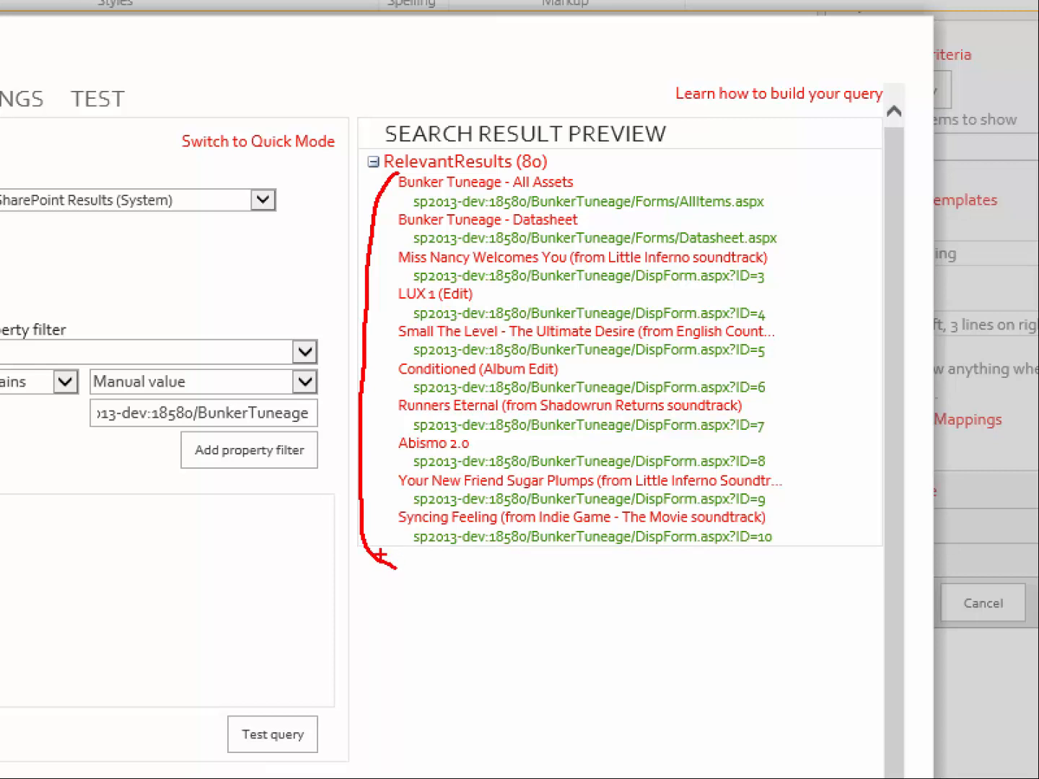
pyautogui.press('Escape')
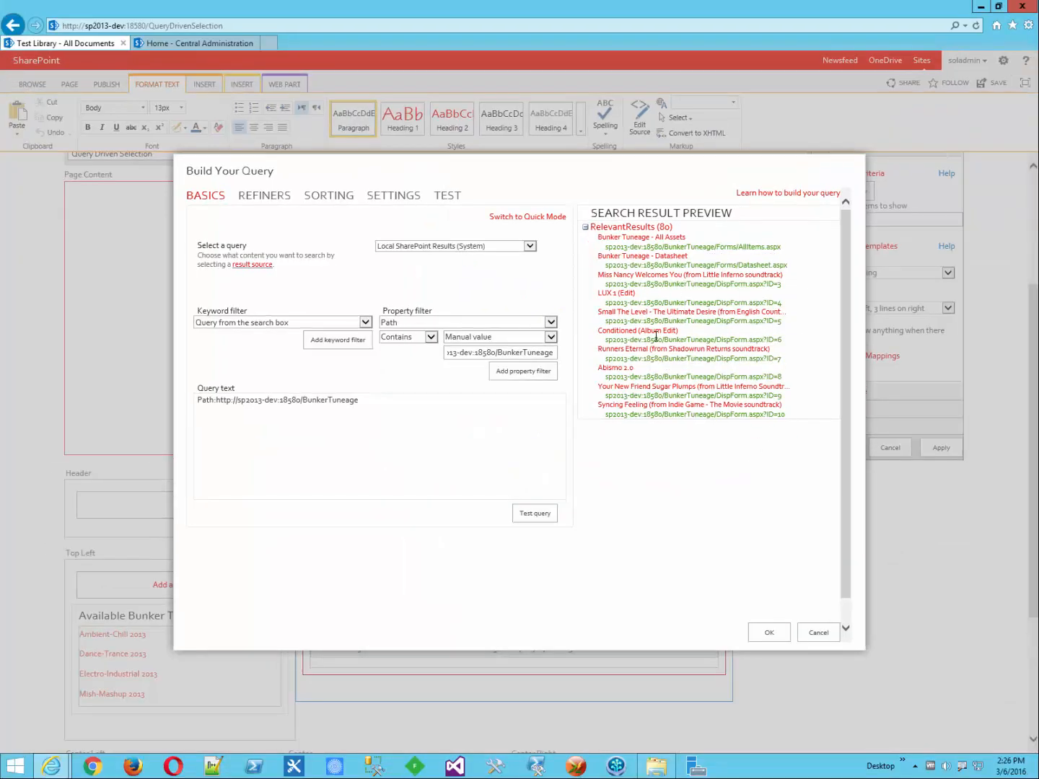
# Step: Add the 'Only return items' keyword filter and retest, leaving 77 track results
pyautogui.click(400, 409)
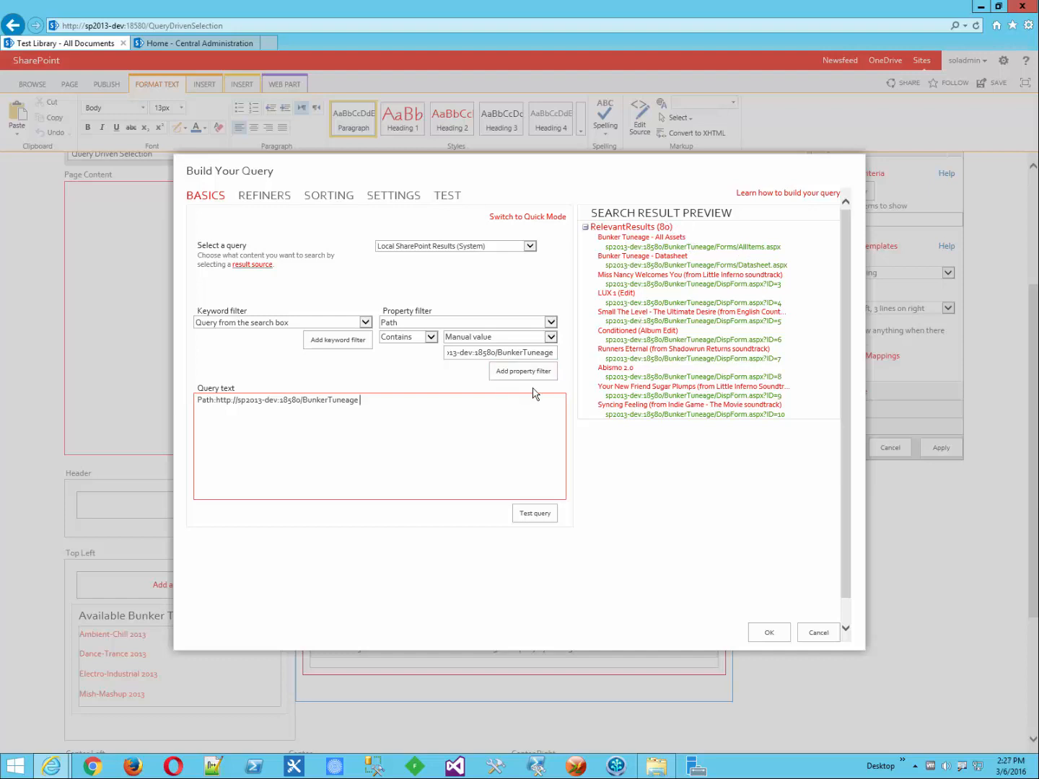
pyautogui.click(366, 323)
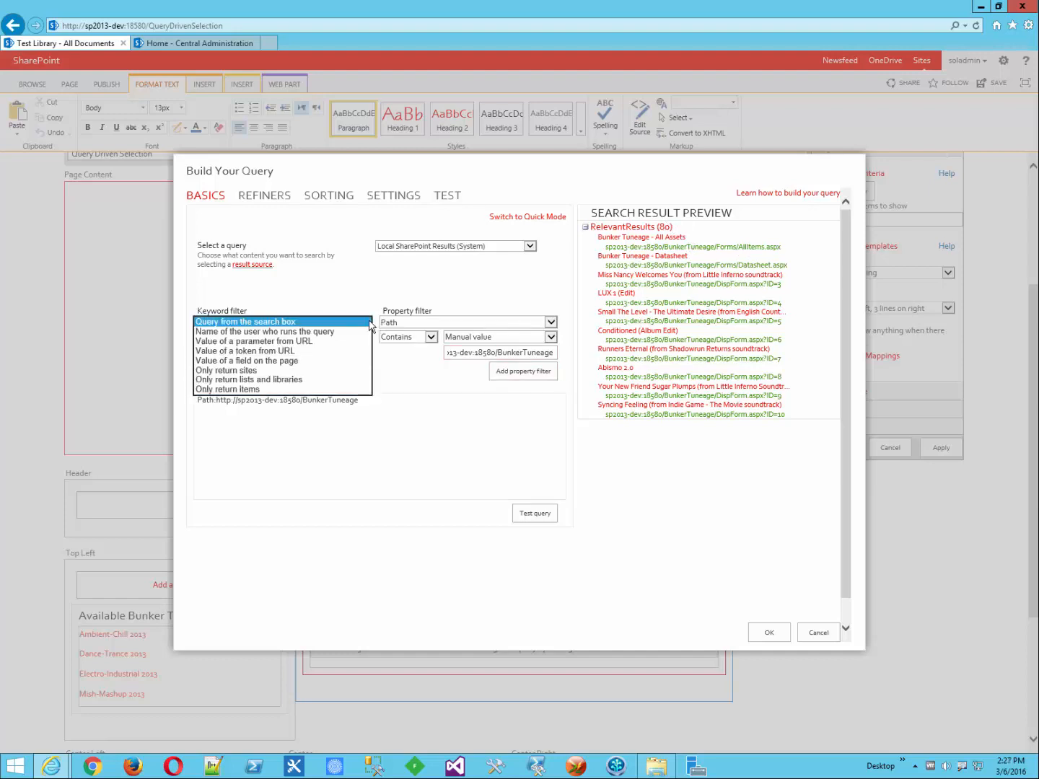
pyautogui.click(258, 390)
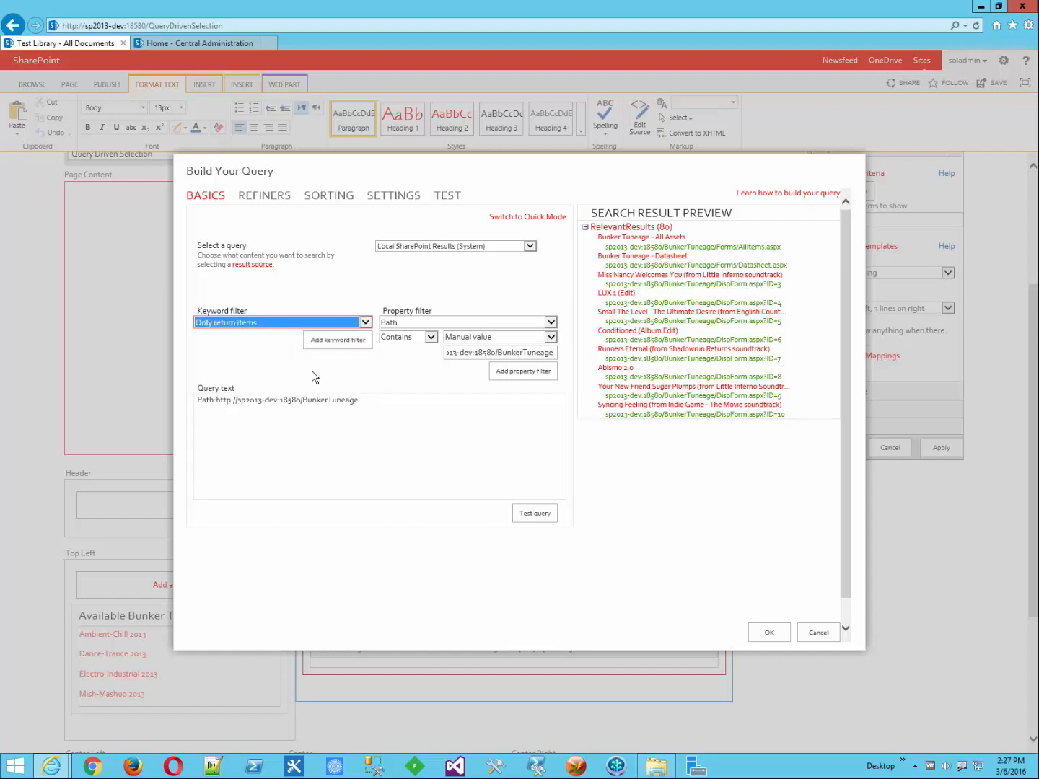
pyautogui.click(333, 345)
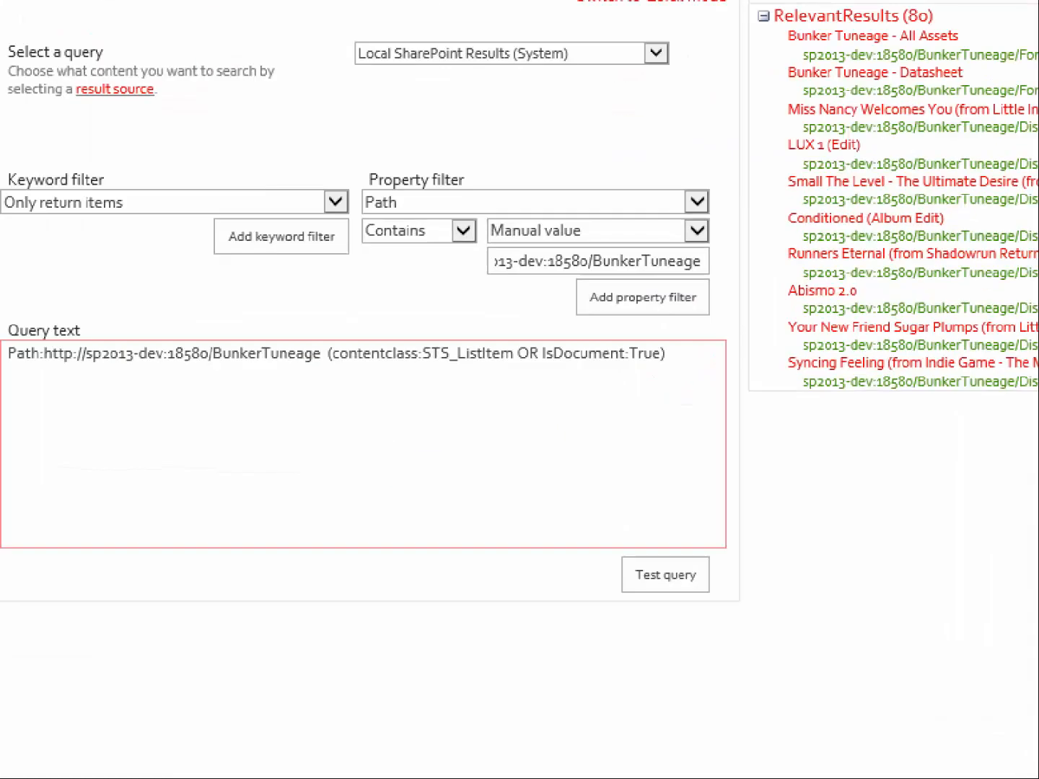
pyautogui.moveTo(398, 394); pyautogui.dragTo(731, 387)
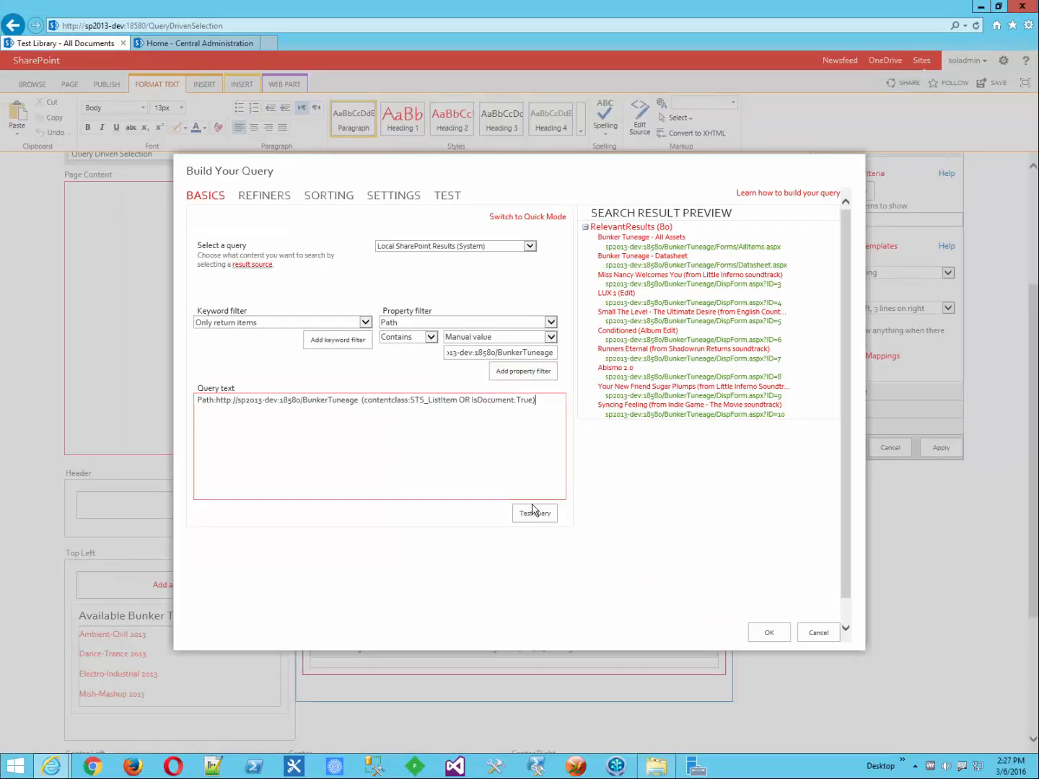
pyautogui.click(533, 516)
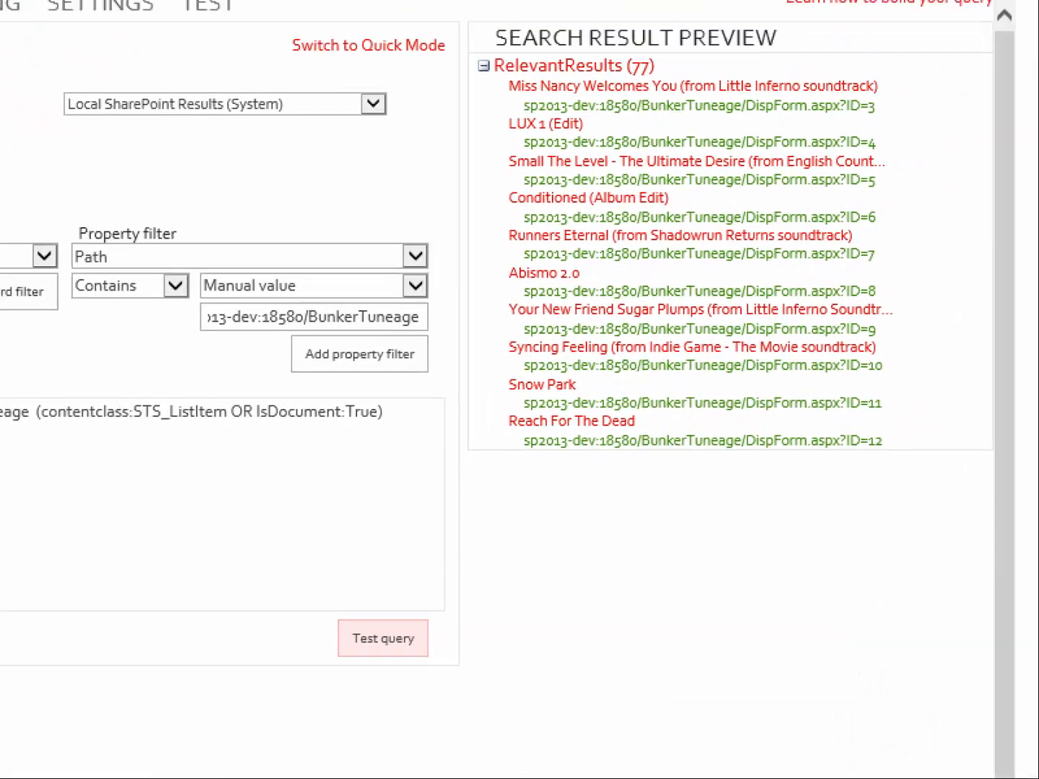
pyautogui.moveTo(630, 82)
pyautogui.mouseDown()
pyautogui.moveTo(448, 76)
pyautogui.moveTo(448, 113)
pyautogui.moveTo(602, 119)
pyautogui.moveTo(632, 81)
pyautogui.mouseUp()
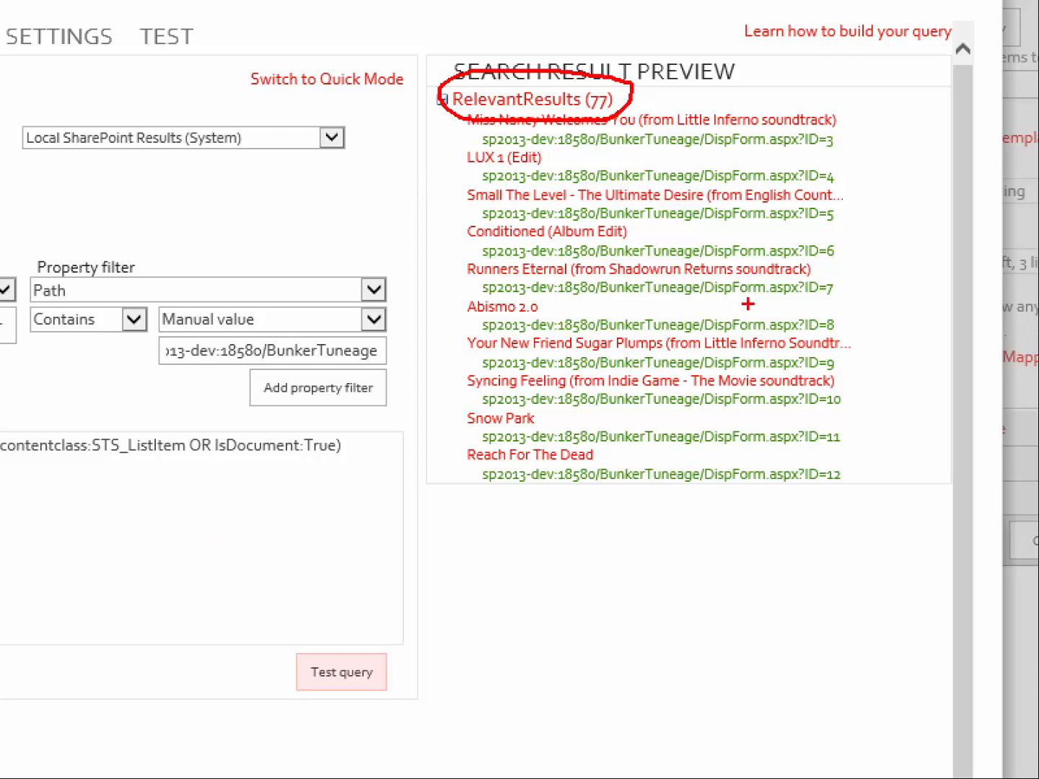
pyautogui.press('Escape')
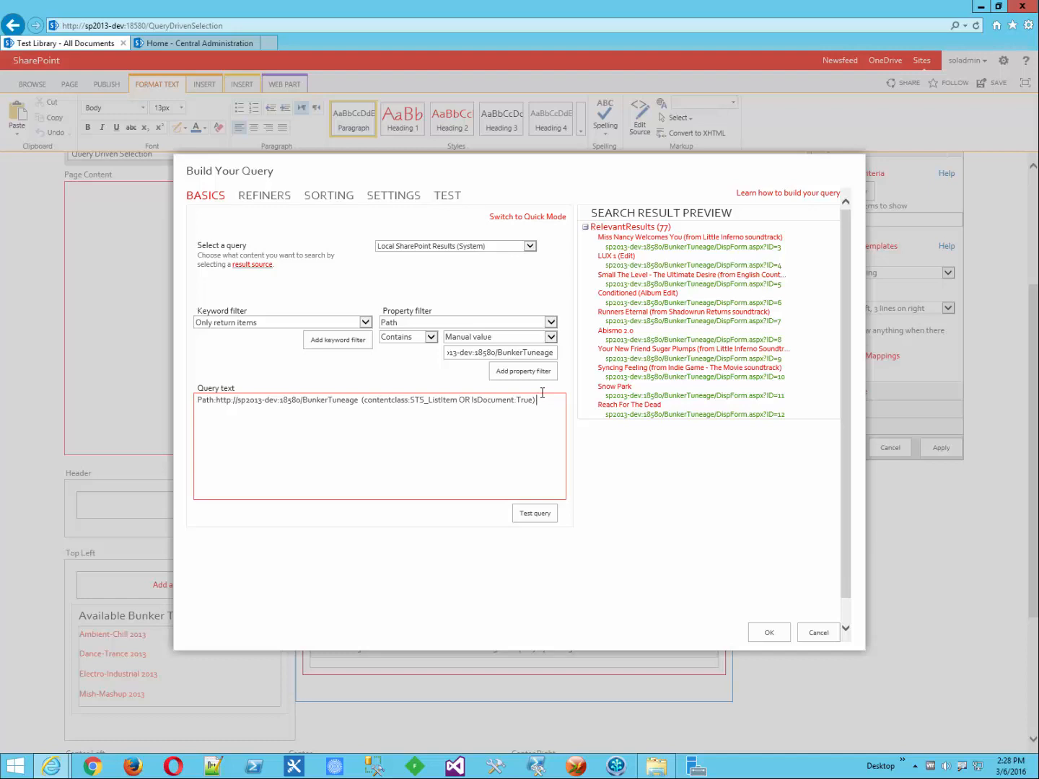
# Step: Insert a URL-parameter keyword filter placeholder, MyParameter1, into the query text
pyautogui.click(367, 323)
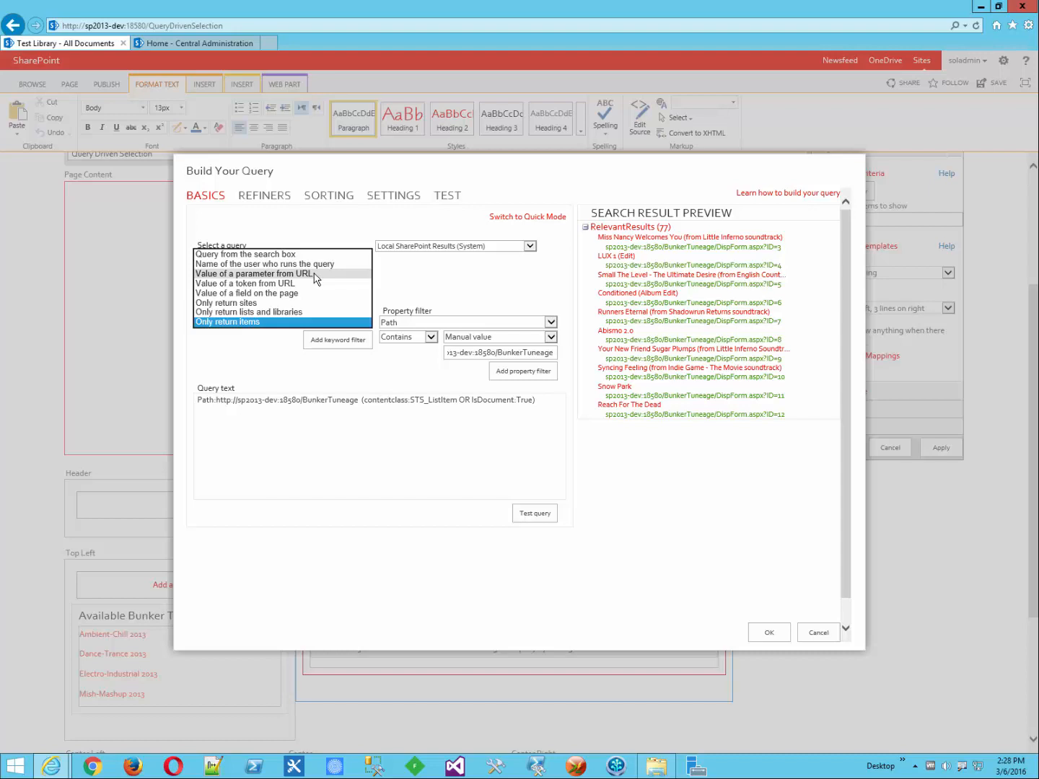
pyautogui.click(315, 279)
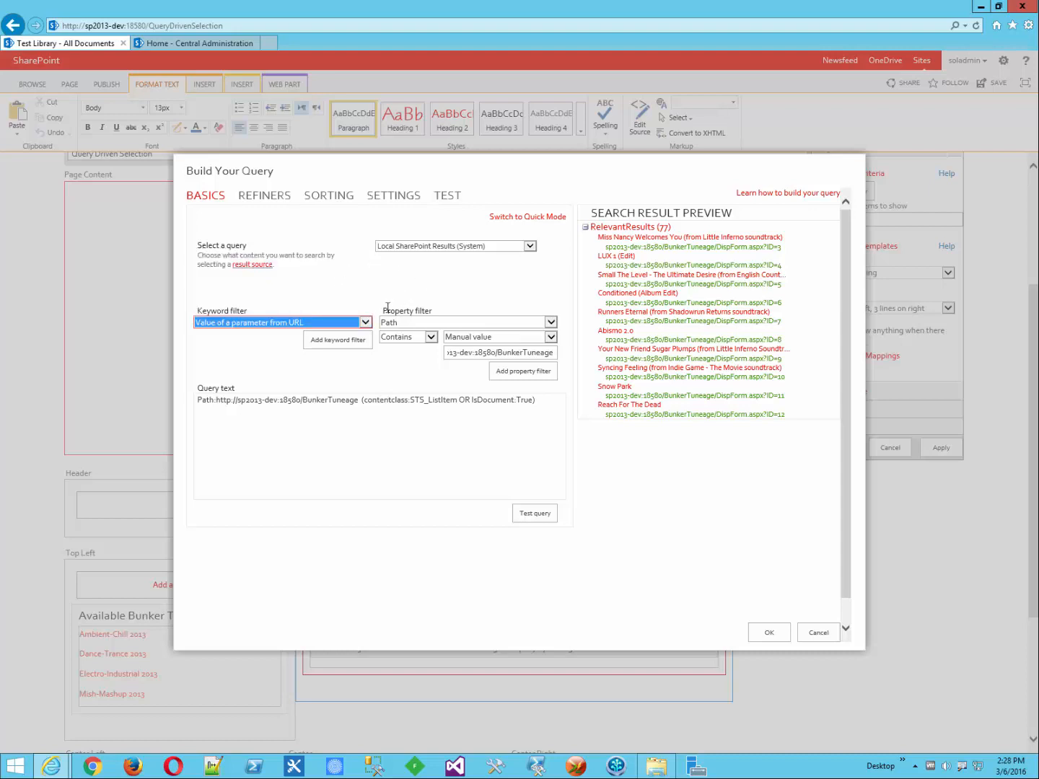
pyautogui.click(351, 345)
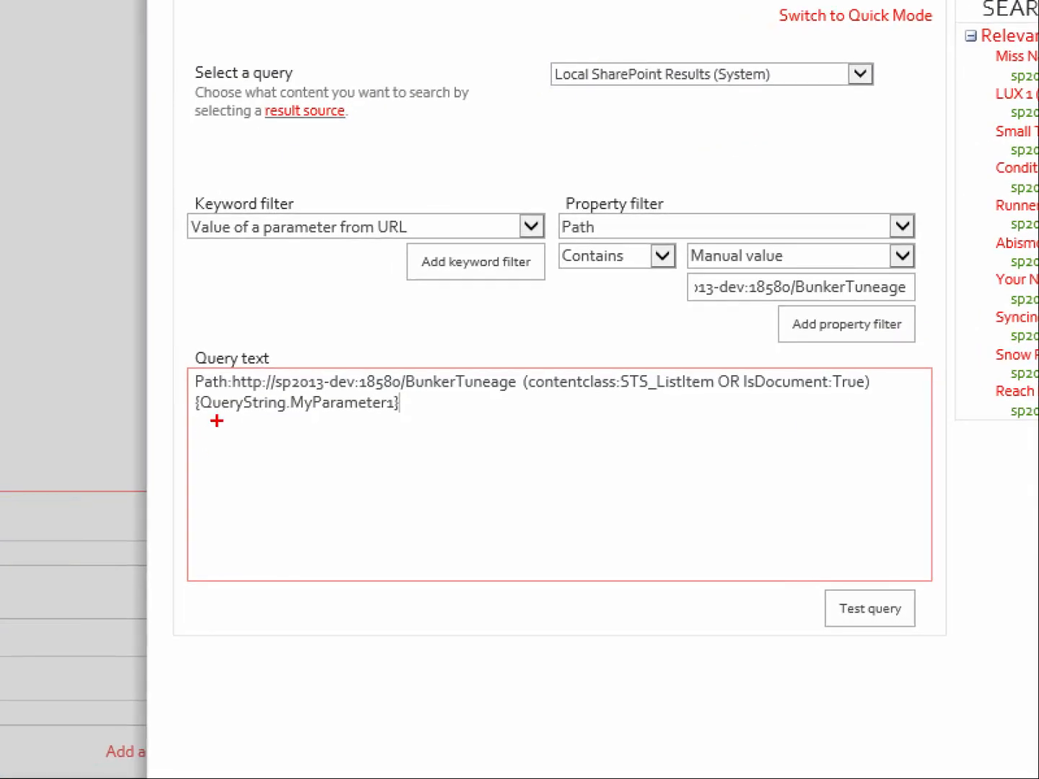
pyautogui.moveTo(204, 416); pyautogui.dragTo(399, 415)
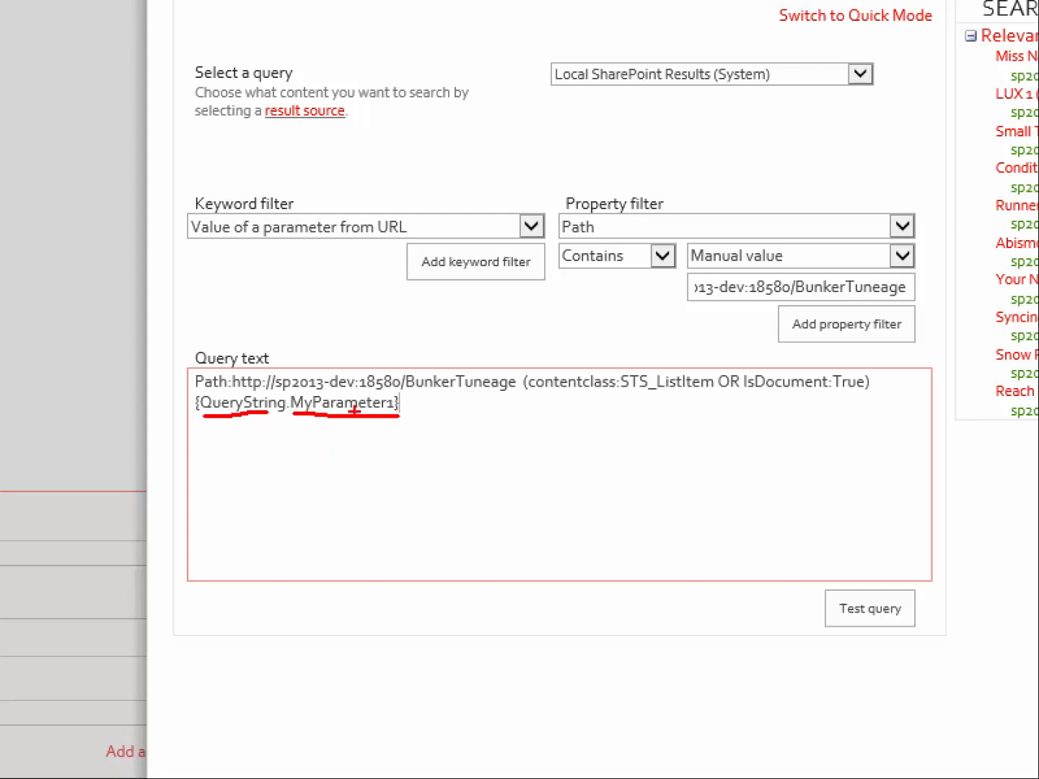
pyautogui.press('Escape')
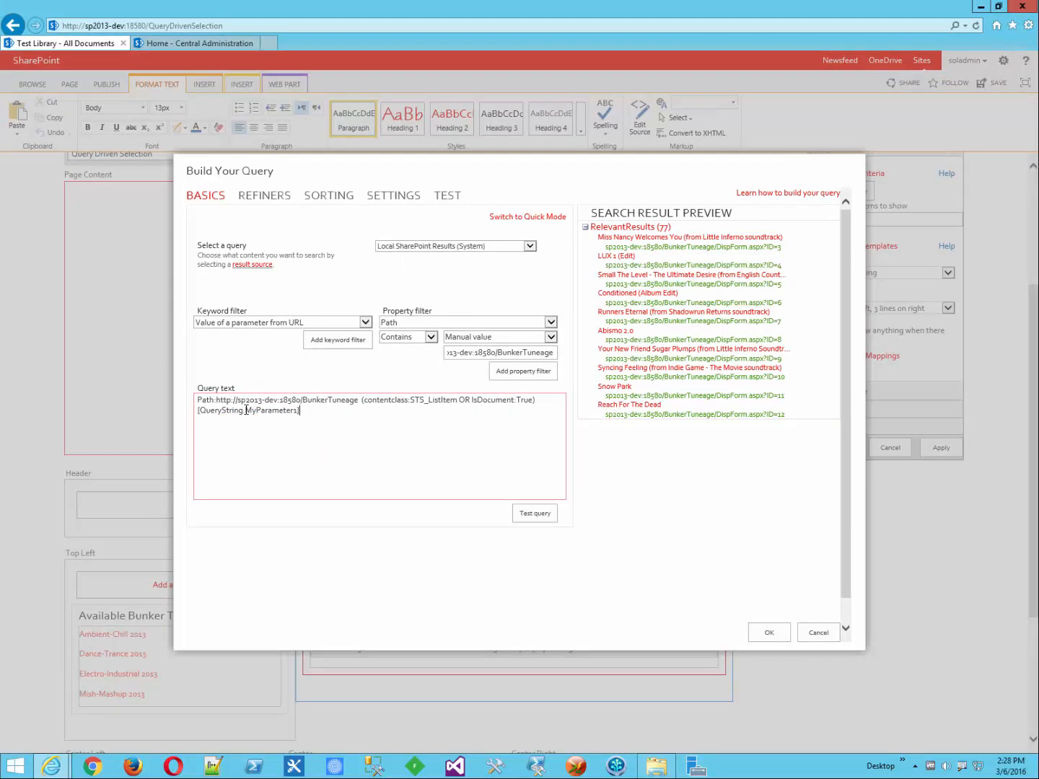
# Step: Replace MyParameter1 with ReleaseTitle and retest the query, which returns 0 results
pyautogui.moveTo(246, 410); pyautogui.dragTo(297, 416)
pyautogui.write('ReleaseTitle')
pyautogui.click(538, 513)
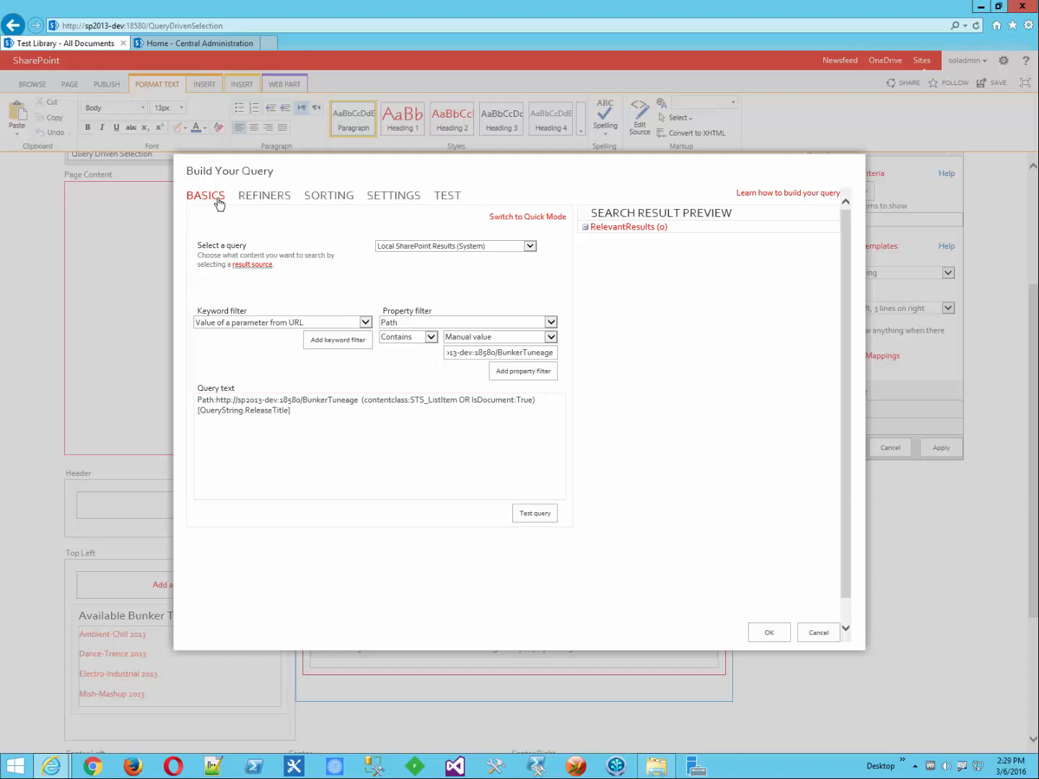
# Step: Switch to query testing and show the full set of test options
pyautogui.click(446, 196)
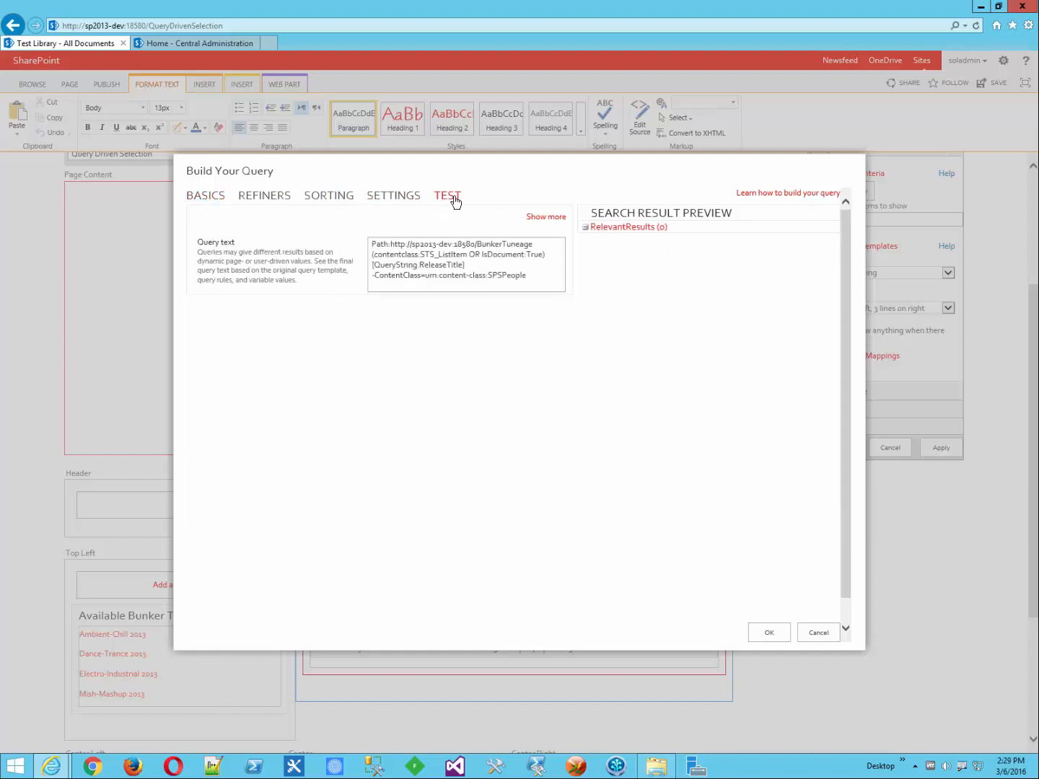
pyautogui.click(547, 219)
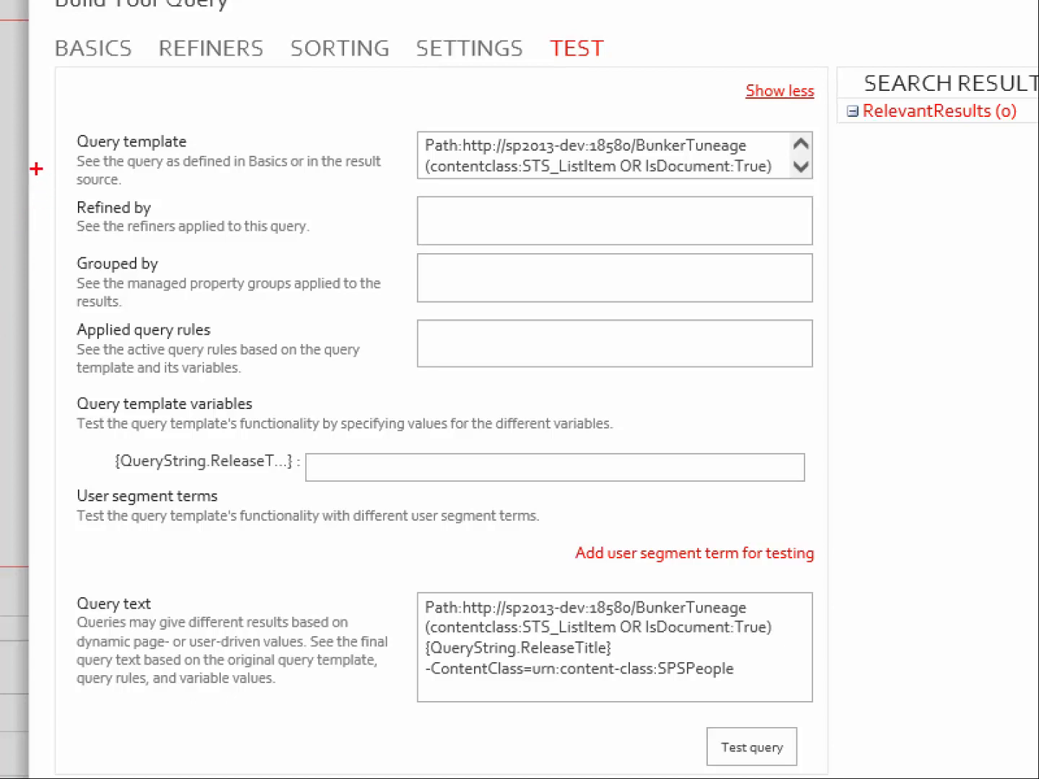
pyautogui.moveTo(38, 151); pyautogui.dragTo(90, 153)
pyautogui.moveTo(40, 217); pyautogui.dragTo(80, 216)
pyautogui.moveTo(50, 277); pyautogui.dragTo(78, 277)
pyautogui.moveTo(130, 379)
pyautogui.mouseDown()
pyautogui.moveTo(61, 373)
pyautogui.moveTo(62, 457)
pyautogui.moveTo(108, 484)
pyautogui.mouseUp()
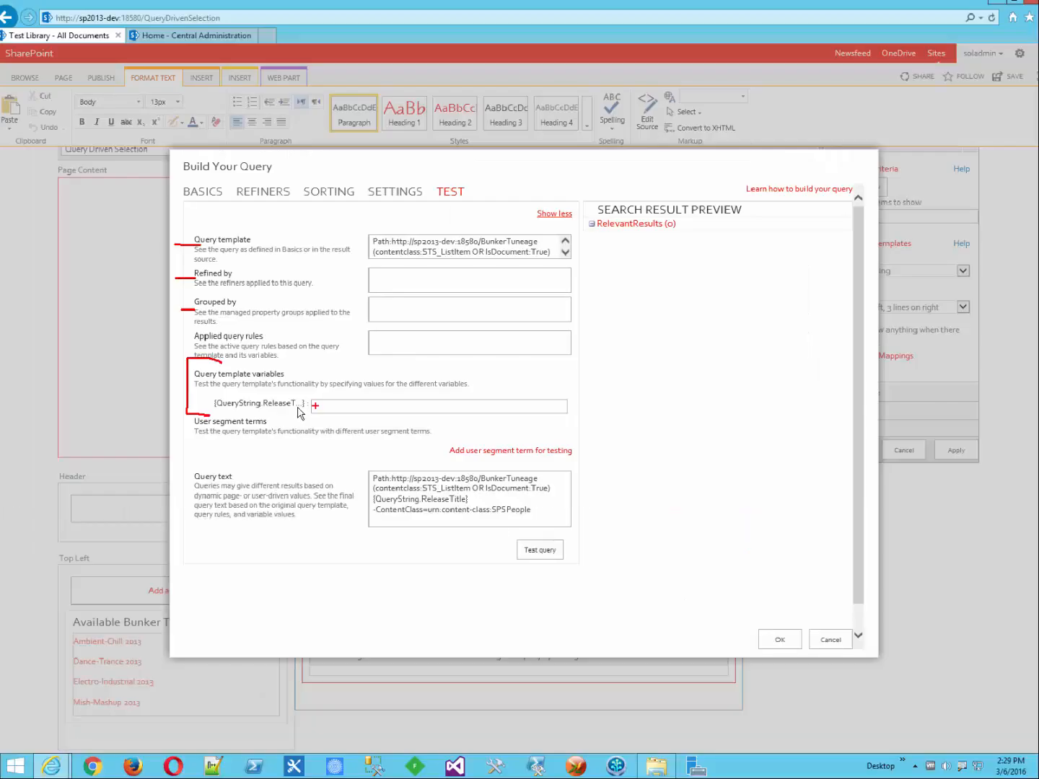
# Step: Test ReleaseTitle with 'bob' (0 results), then replace it with 'Ambient-Chill 2013'
pyautogui.click(319, 464)
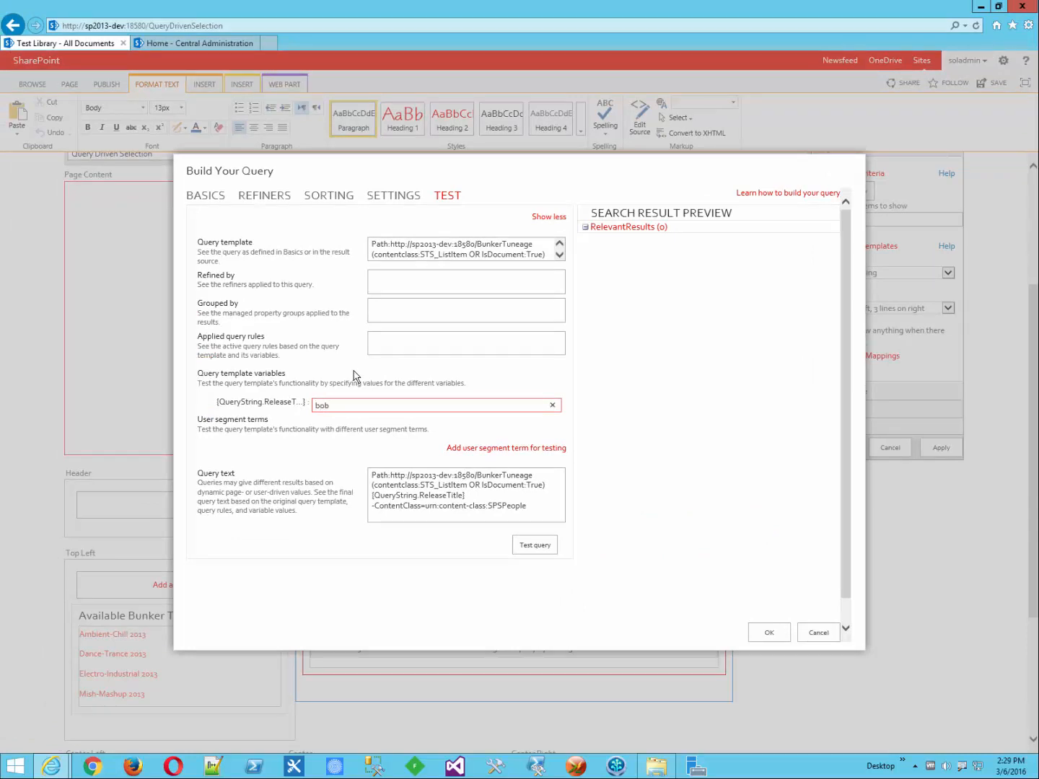
pyautogui.click(529, 546)
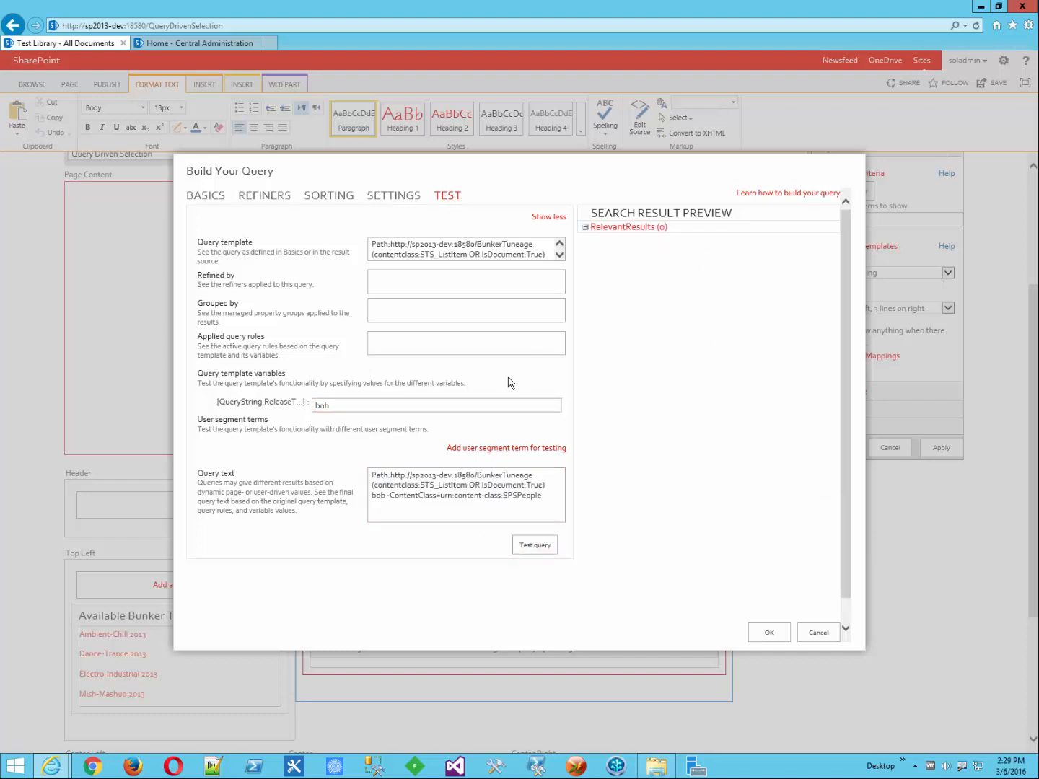
pyautogui.doubleClick(327, 406)
pyautogui.write('Ambient-Chill')
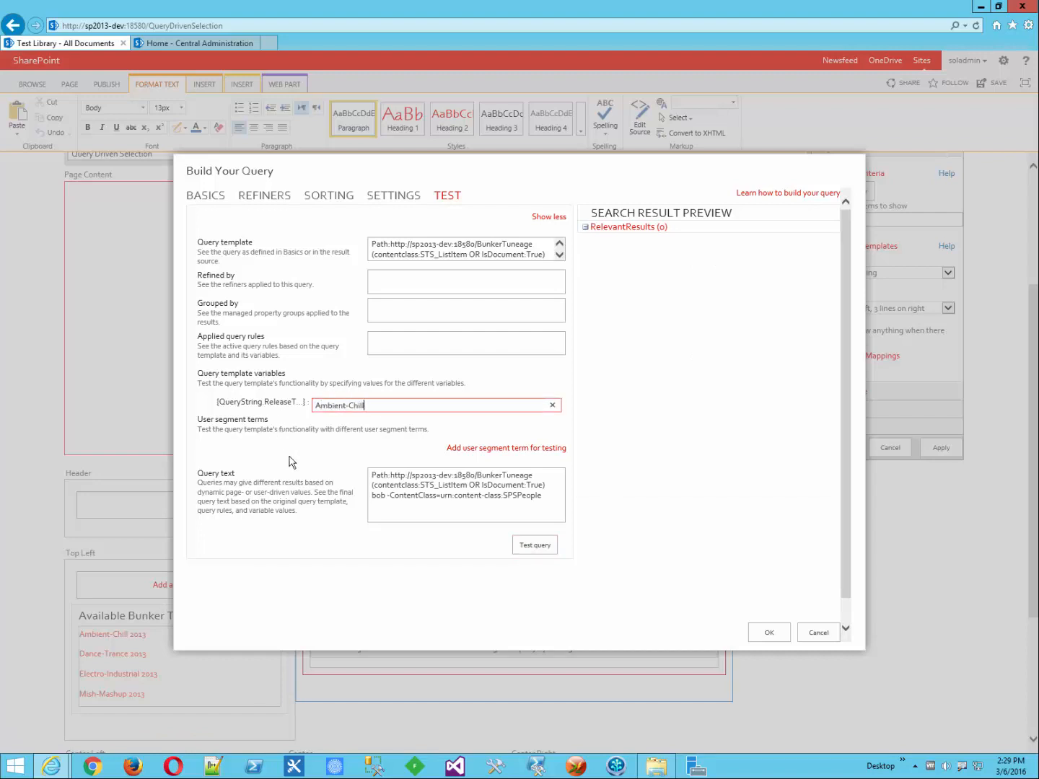
pyautogui.write(' 2013')
# Step: Run the test query for Ambient-Chill 2013 and confirm it returns 19 tracks
pyautogui.click(524, 548)
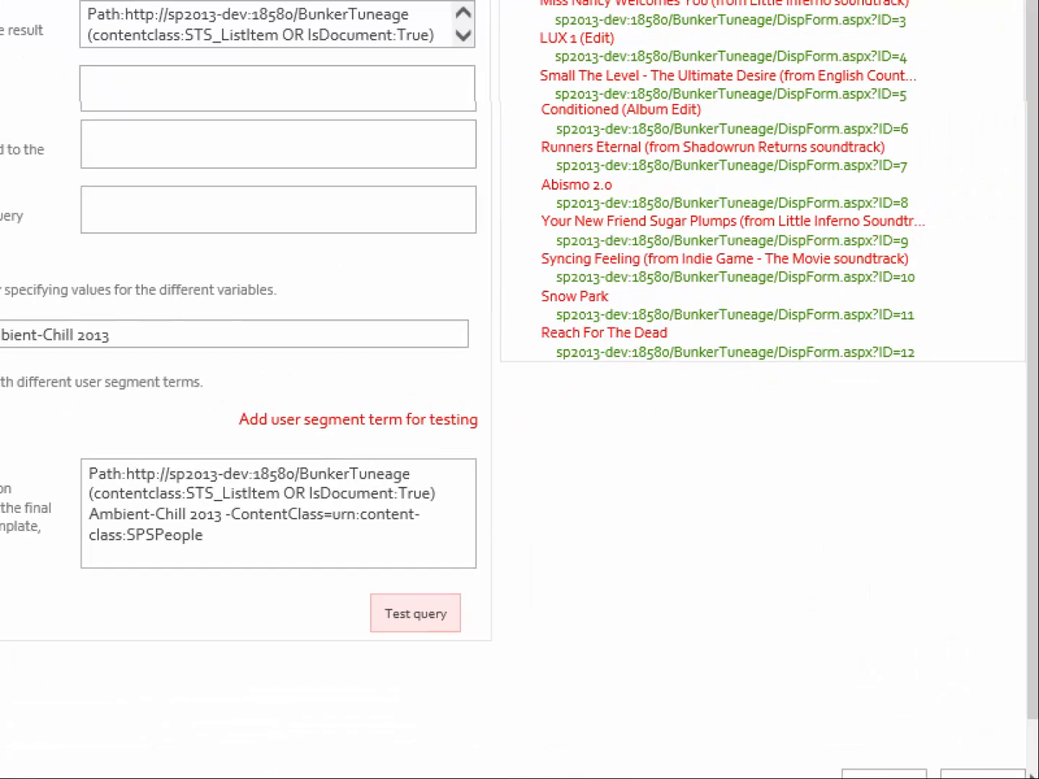
pyautogui.moveTo(539, 71)
pyautogui.mouseDown()
pyautogui.moveTo(457, 75)
pyautogui.moveTo(443, 107)
pyautogui.moveTo(440, 497)
pyautogui.moveTo(491, 499)
pyautogui.mouseUp()
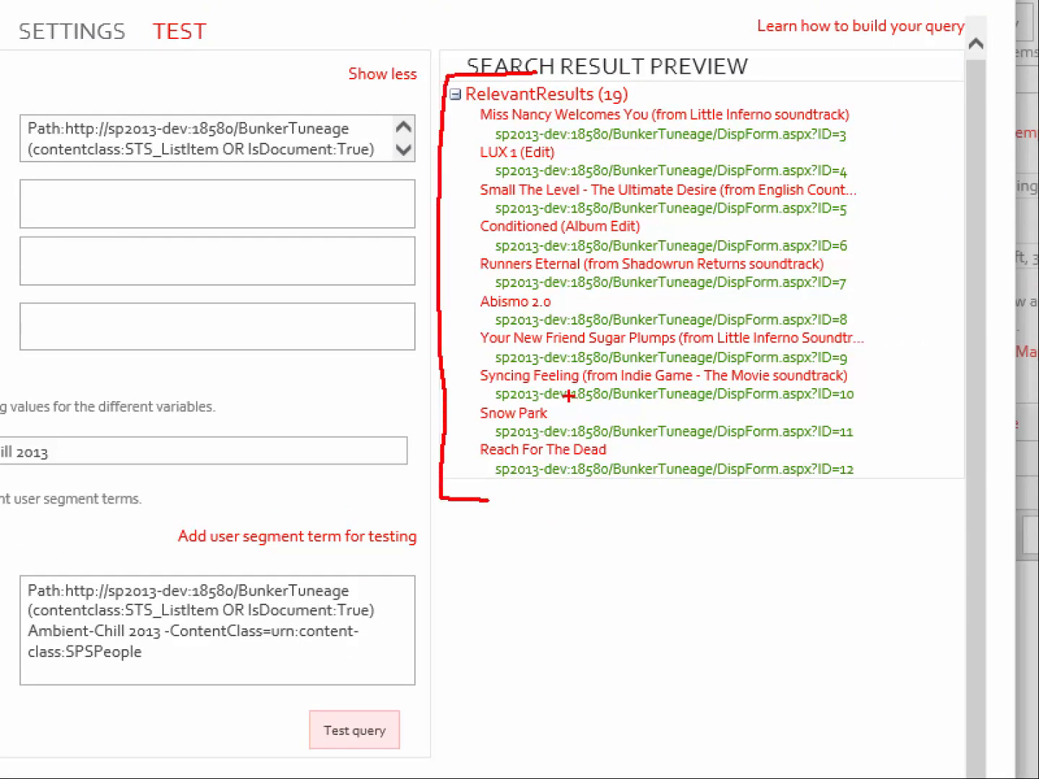
pyautogui.press('Escape')
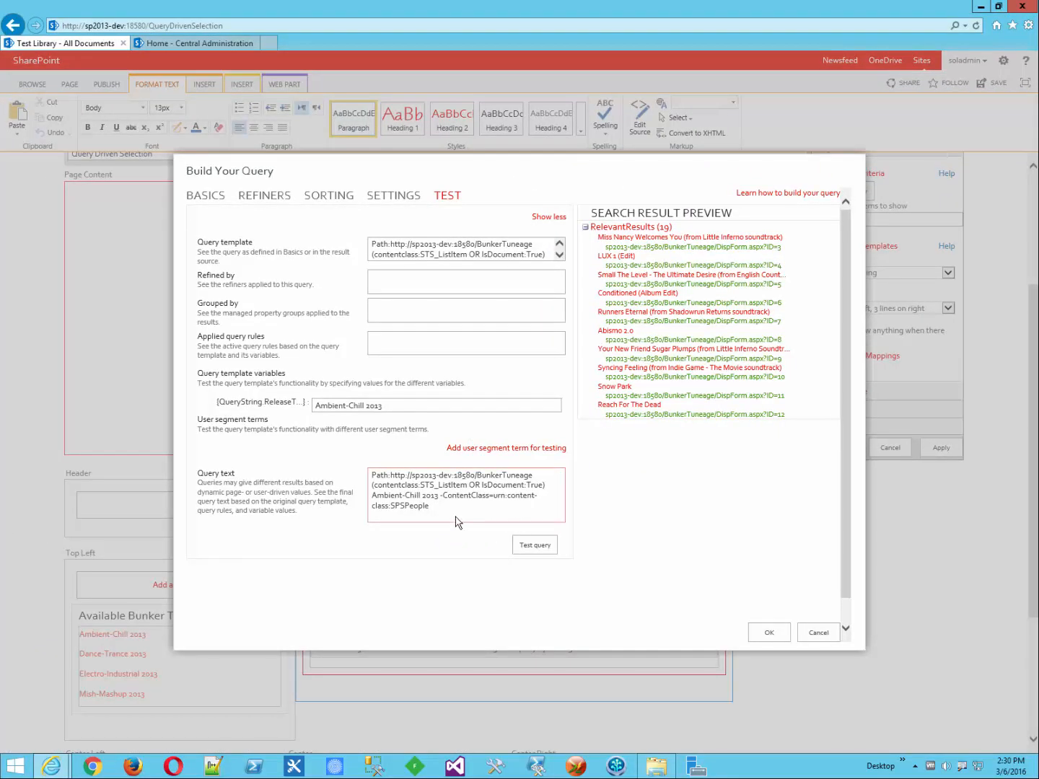
# Step: Retest with 'Dance-Trance 2013' (16 results), then return to the BASICS settings
pyautogui.tripleClick(374, 409)
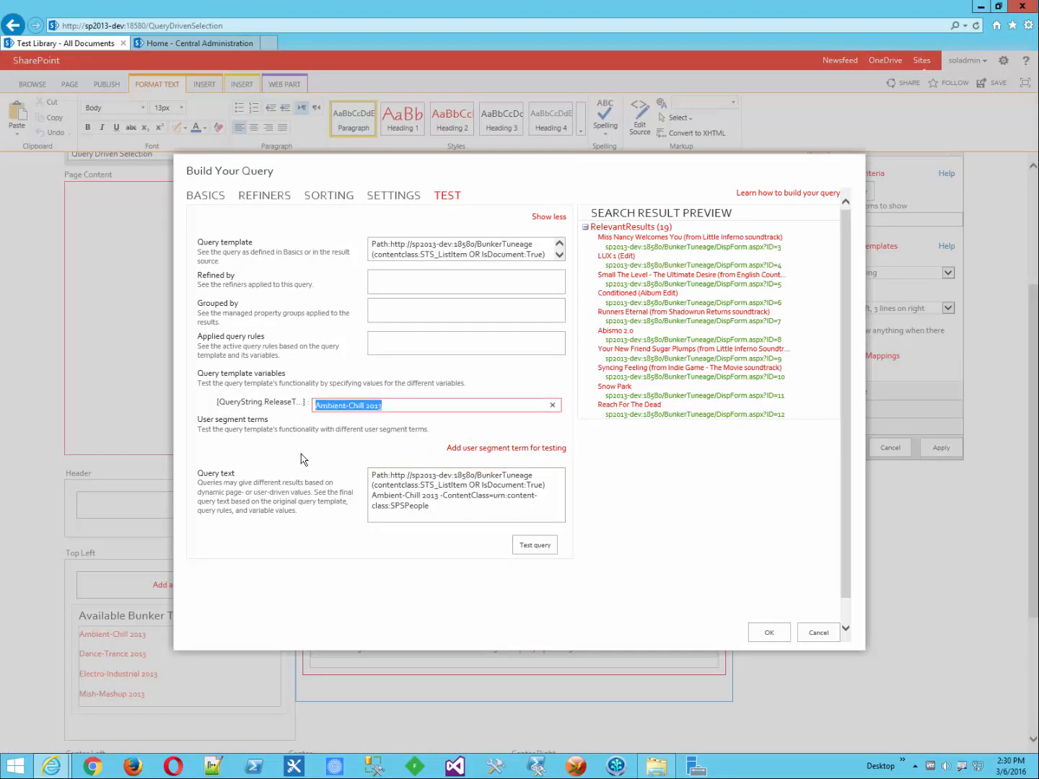
pyautogui.write('Dance-Trance 2013')
pyautogui.click(545, 549)
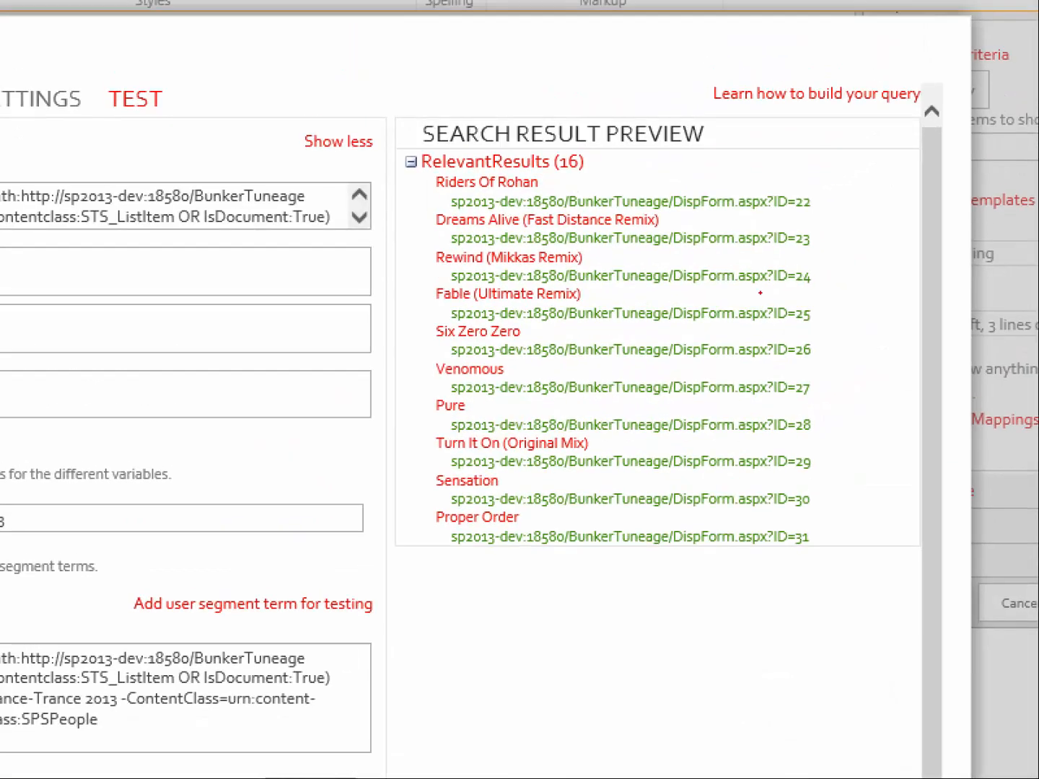
pyautogui.moveTo(484, 121)
pyautogui.mouseDown()
pyautogui.moveTo(390, 196)
pyautogui.moveTo(384, 426)
pyautogui.moveTo(422, 581)
pyautogui.moveTo(491, 568)
pyautogui.mouseUp()
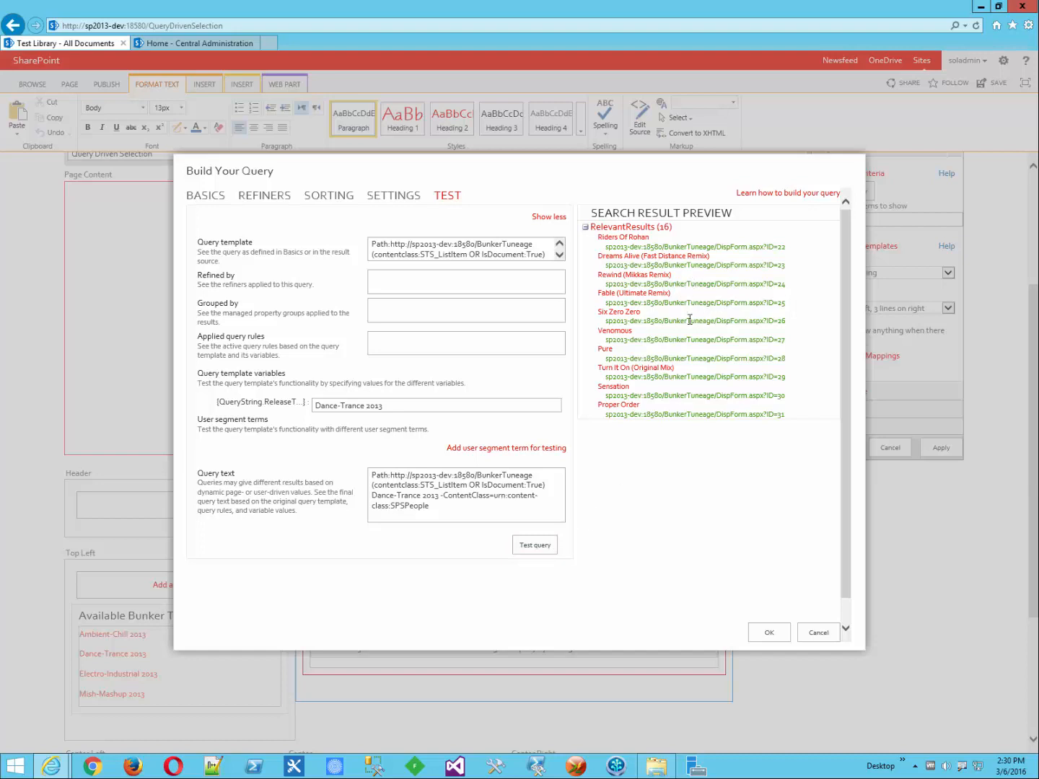
pyautogui.click(222, 202)
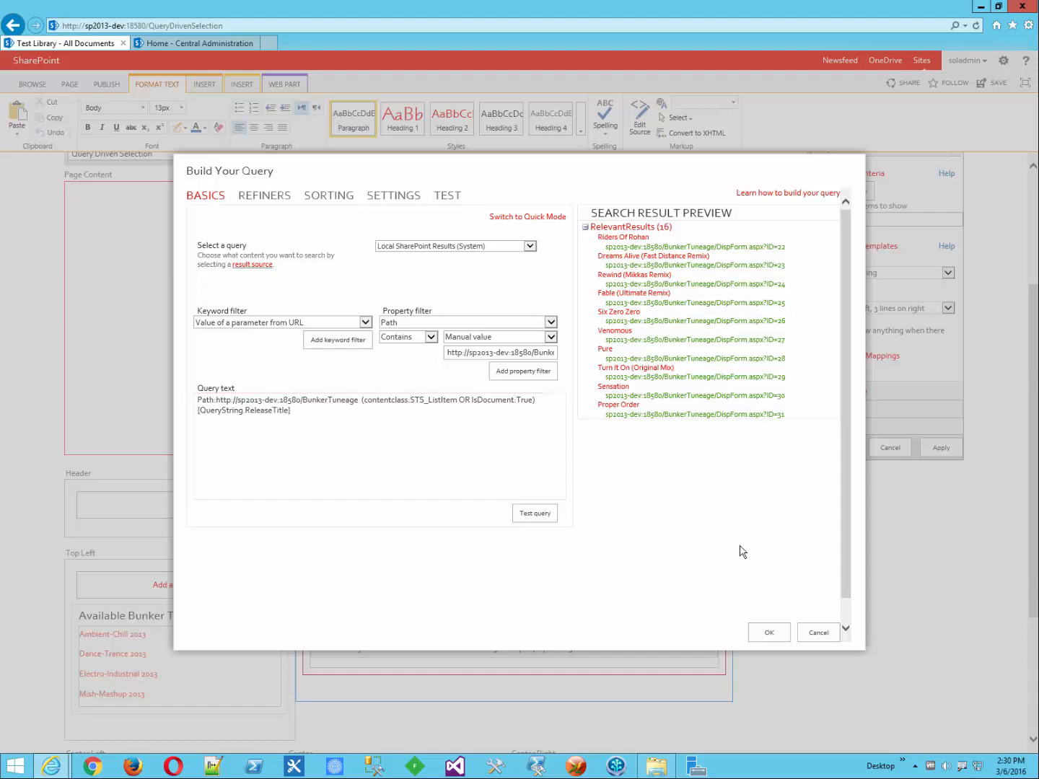
# Step: Apply the query in Build Your Query and the tool pane, then check in and publish the page
pyautogui.click(769, 635)
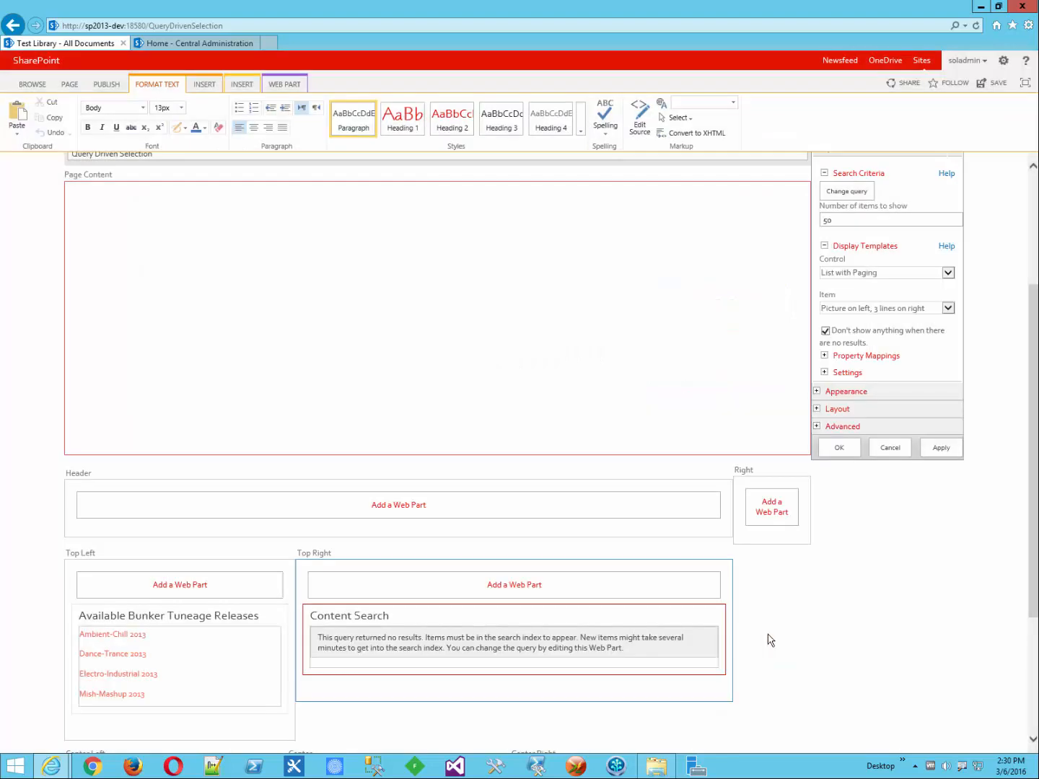
pyautogui.click(848, 452)
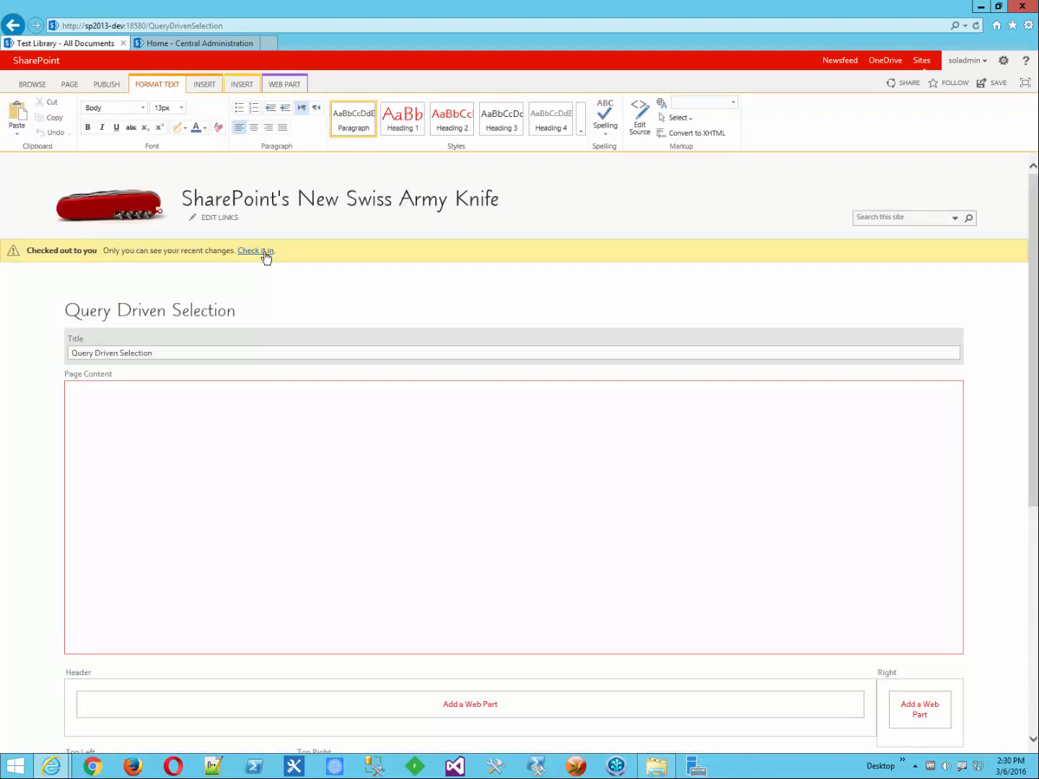
pyautogui.click(263, 254)
pyautogui.click(575, 477)
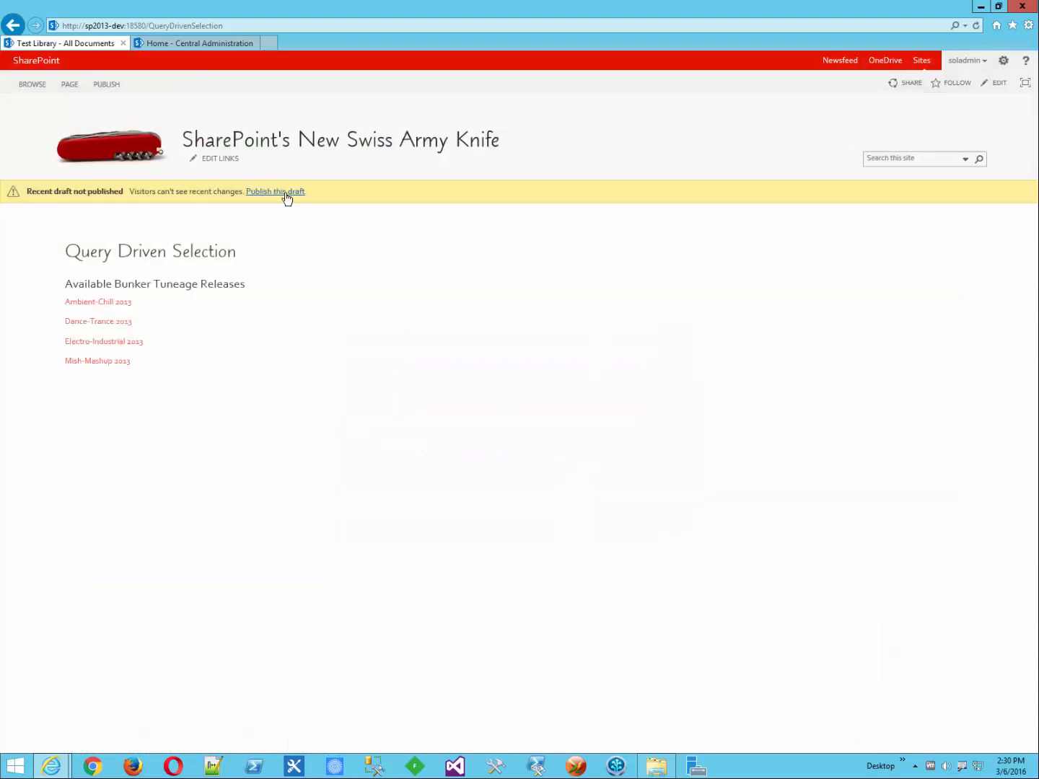
pyautogui.click(282, 191)
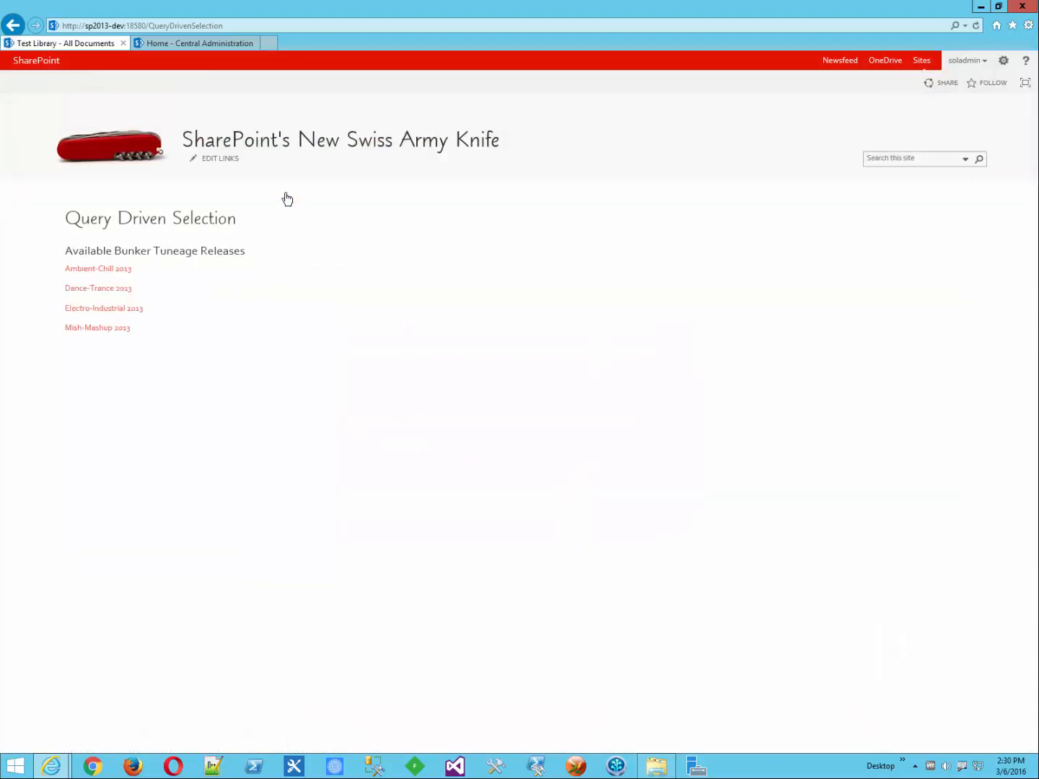
# Step: View tracks for Dance-Trance, Electro-Industrial, Mish-Mashup and finally Ambient-Chill 2013
pyautogui.click(110, 291)
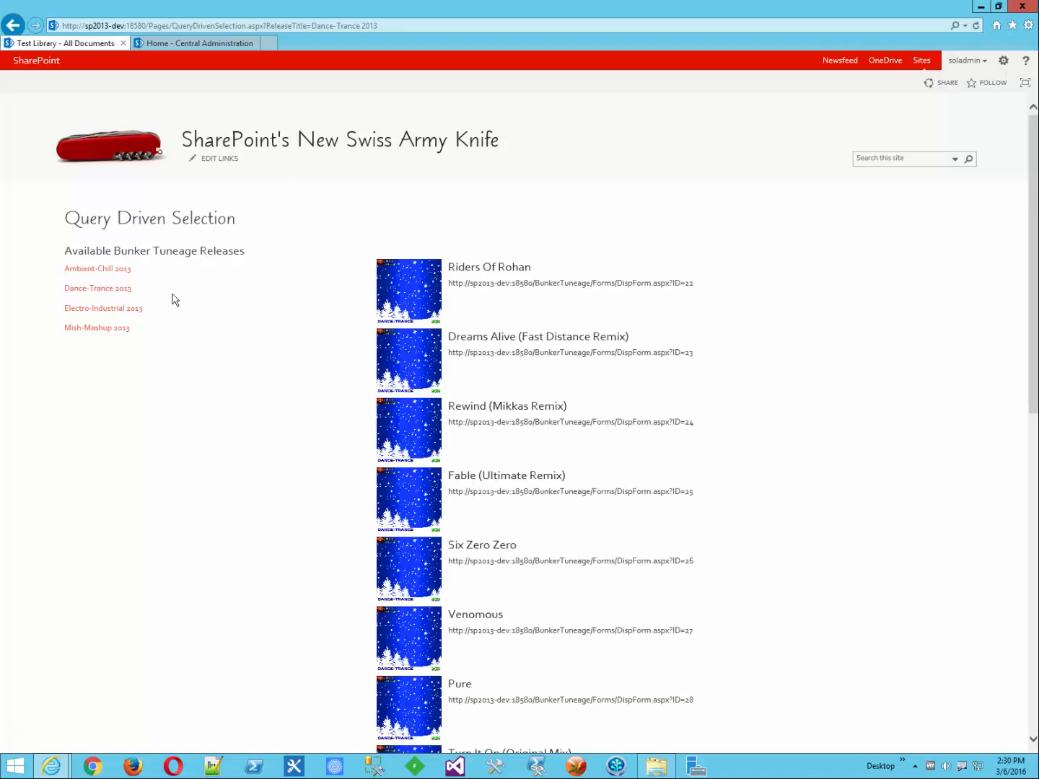
pyautogui.click(120, 310)
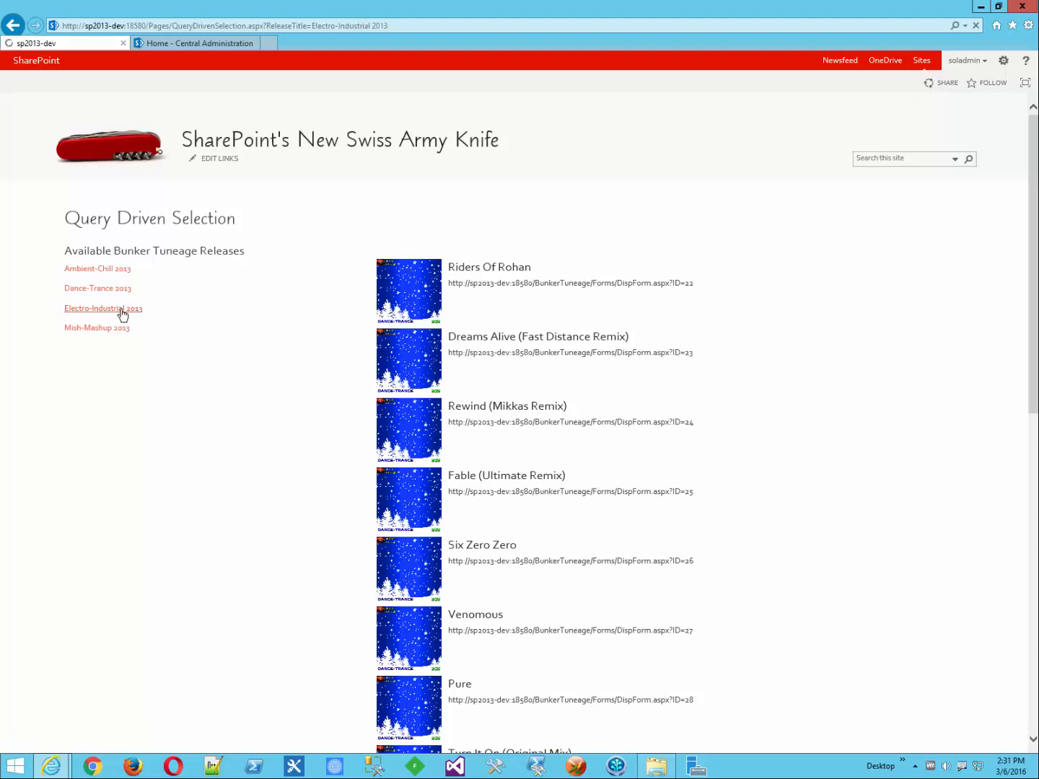
pyautogui.click(117, 332)
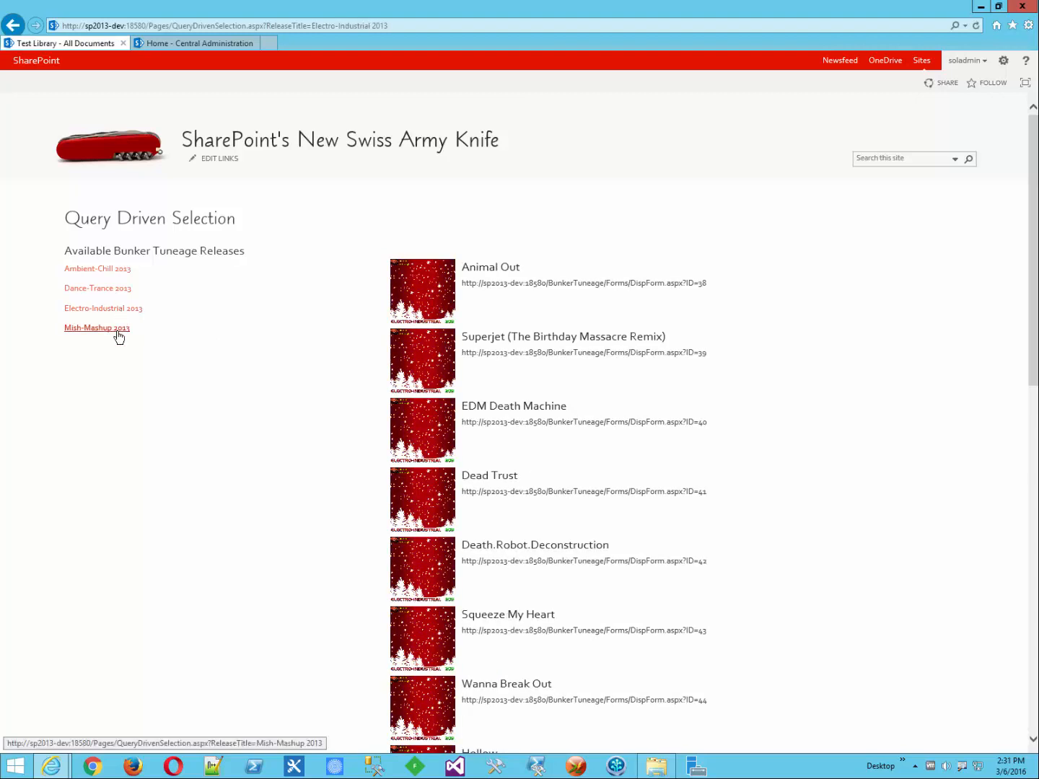
pyautogui.click(111, 270)
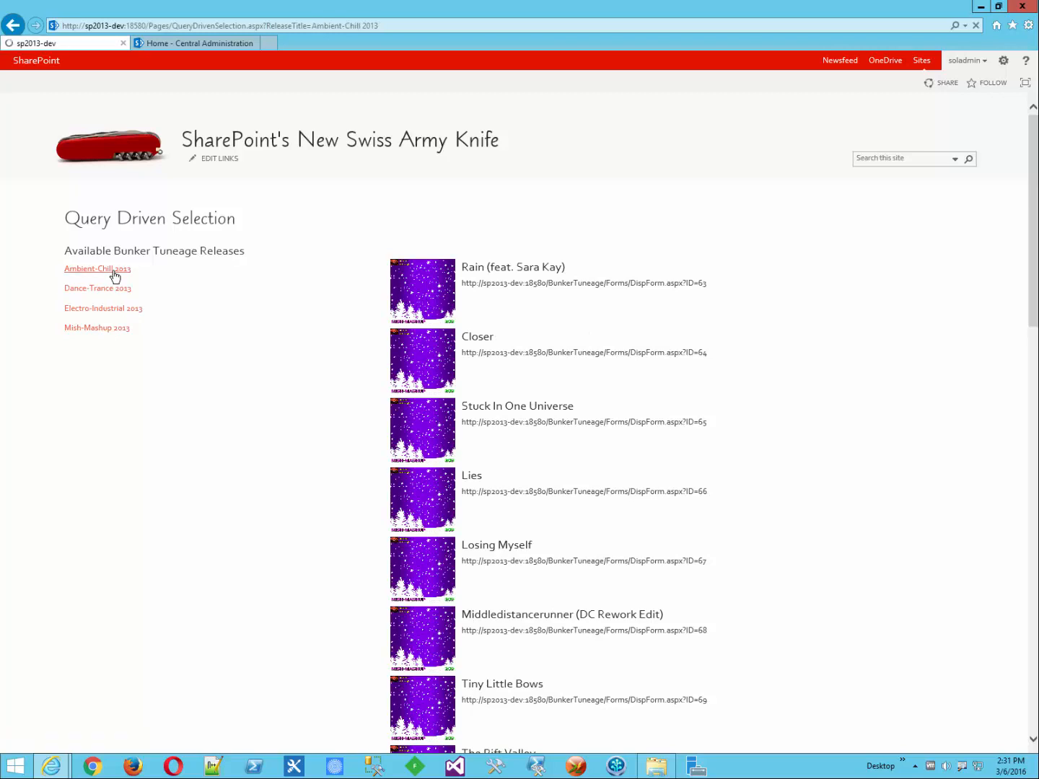